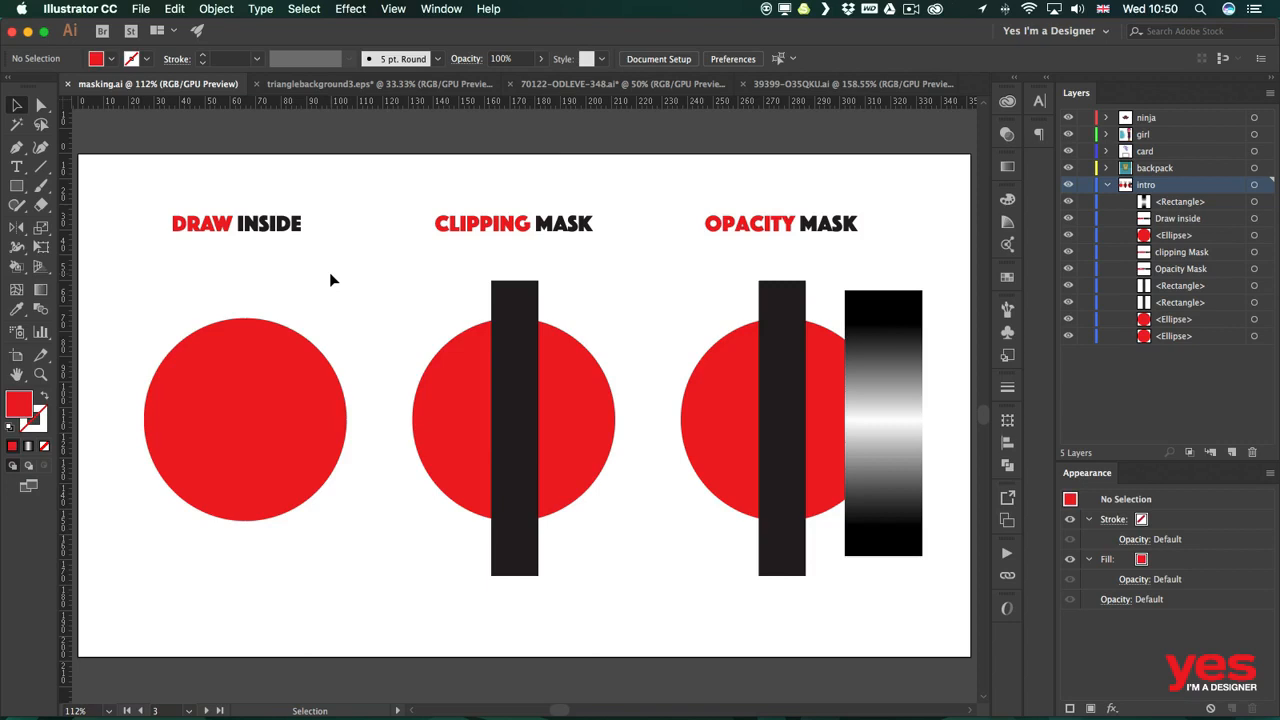
Select the red circle under DRAW INSIDE and switch the drawing mode to Draw Inside.
{"action": "left_click", "coordinate": [281, 378]}
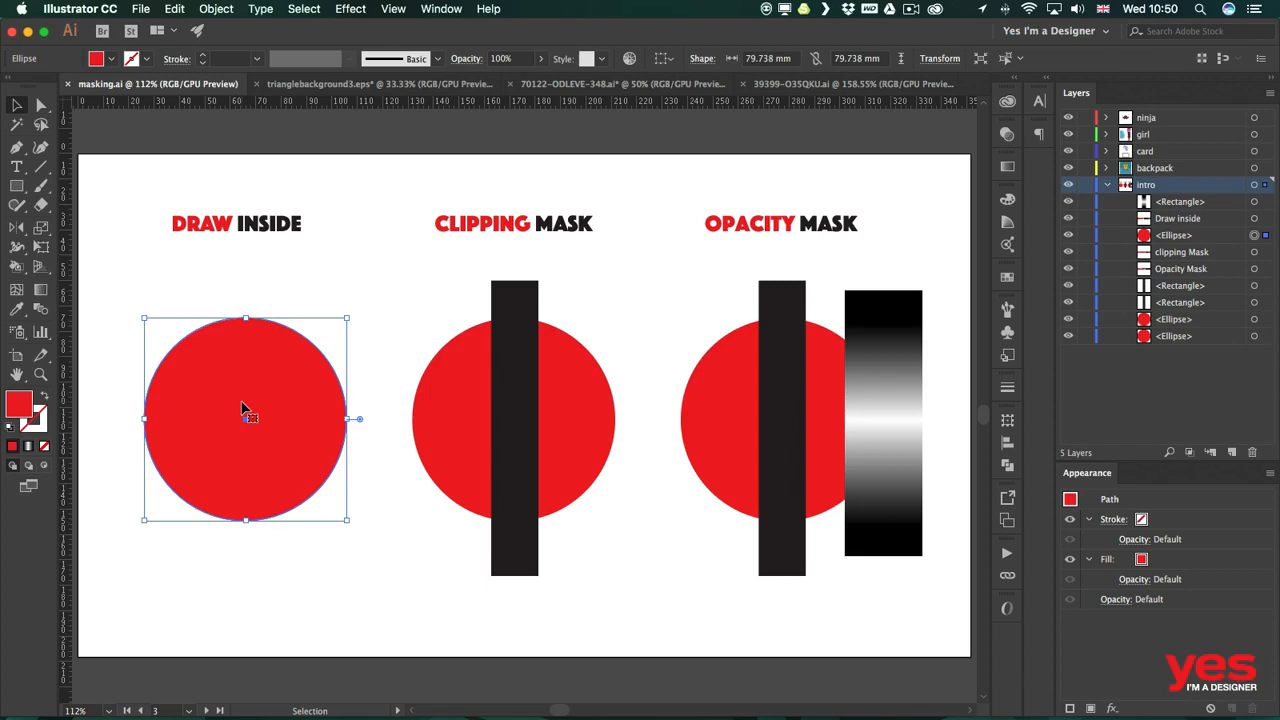
{"action": "left_click", "coordinate": [45, 468]}
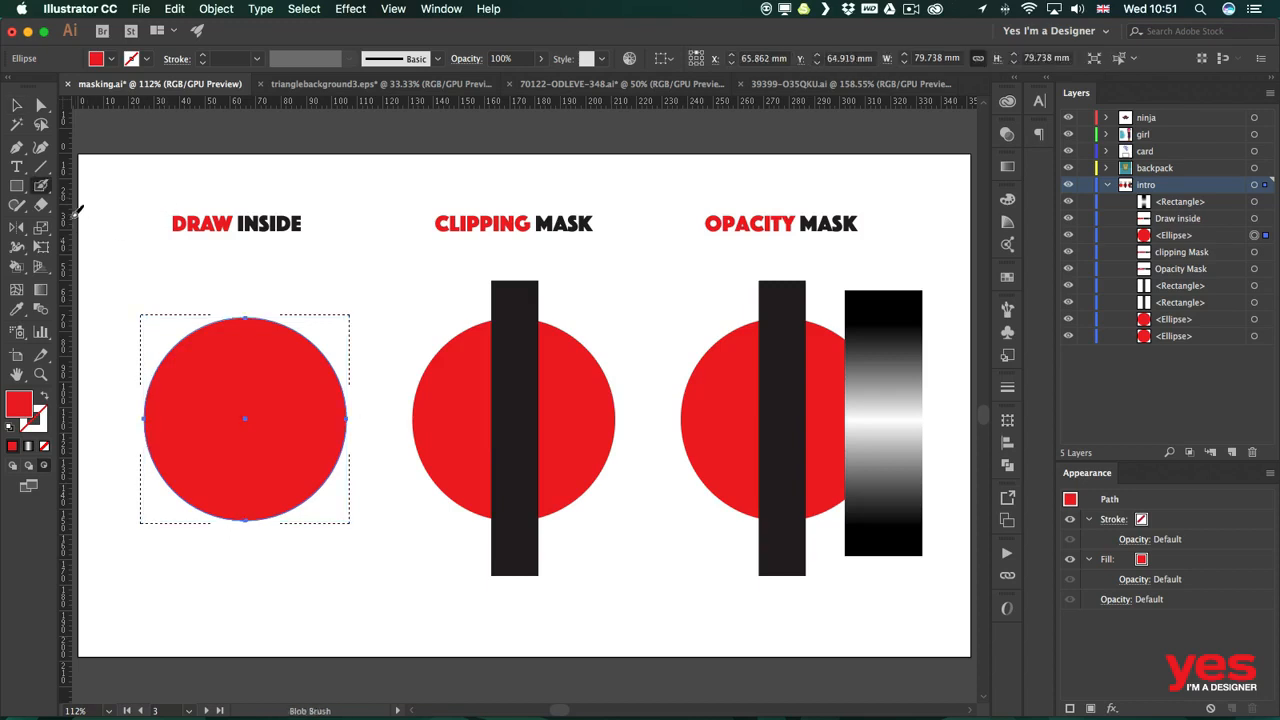
Switch to the Blob Brush tool, deselect everything, and set the fill colour to CMYK Yellow.
{"action": "key", "text": "shift+b"}
{"action": "key", "text": "super+shift+a"}
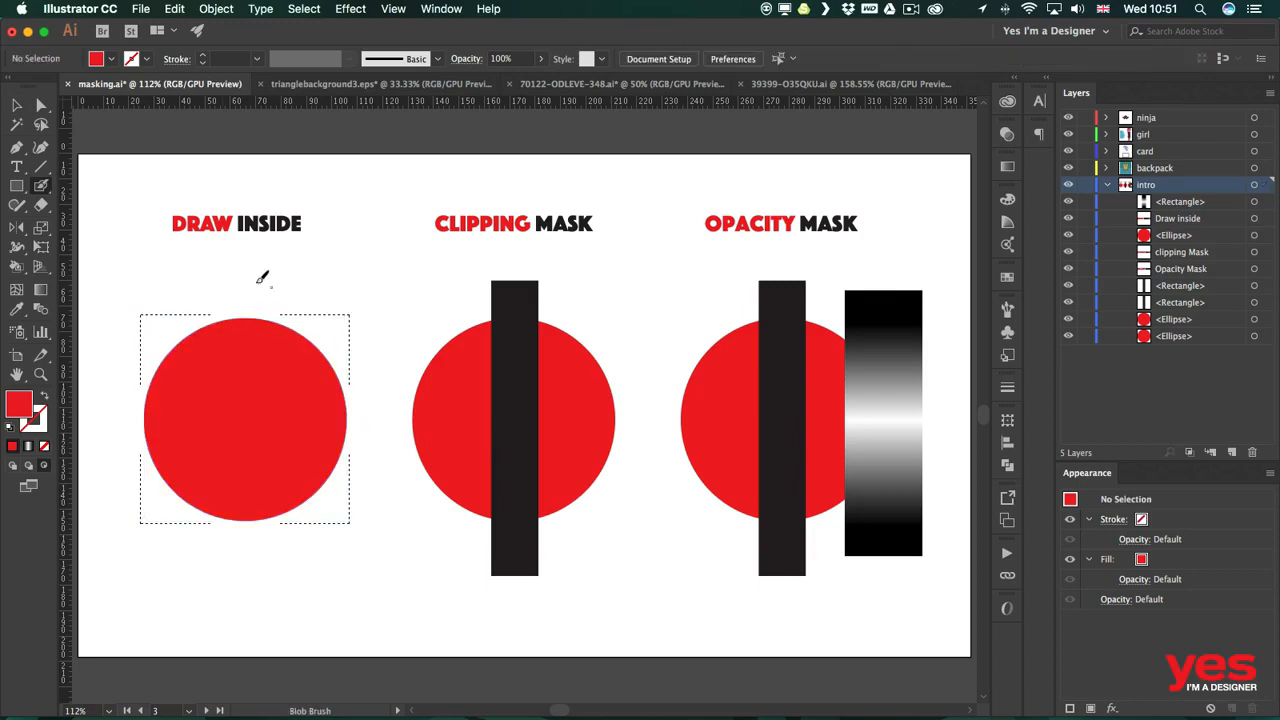
{"action": "left_click", "coordinate": [113, 58]}
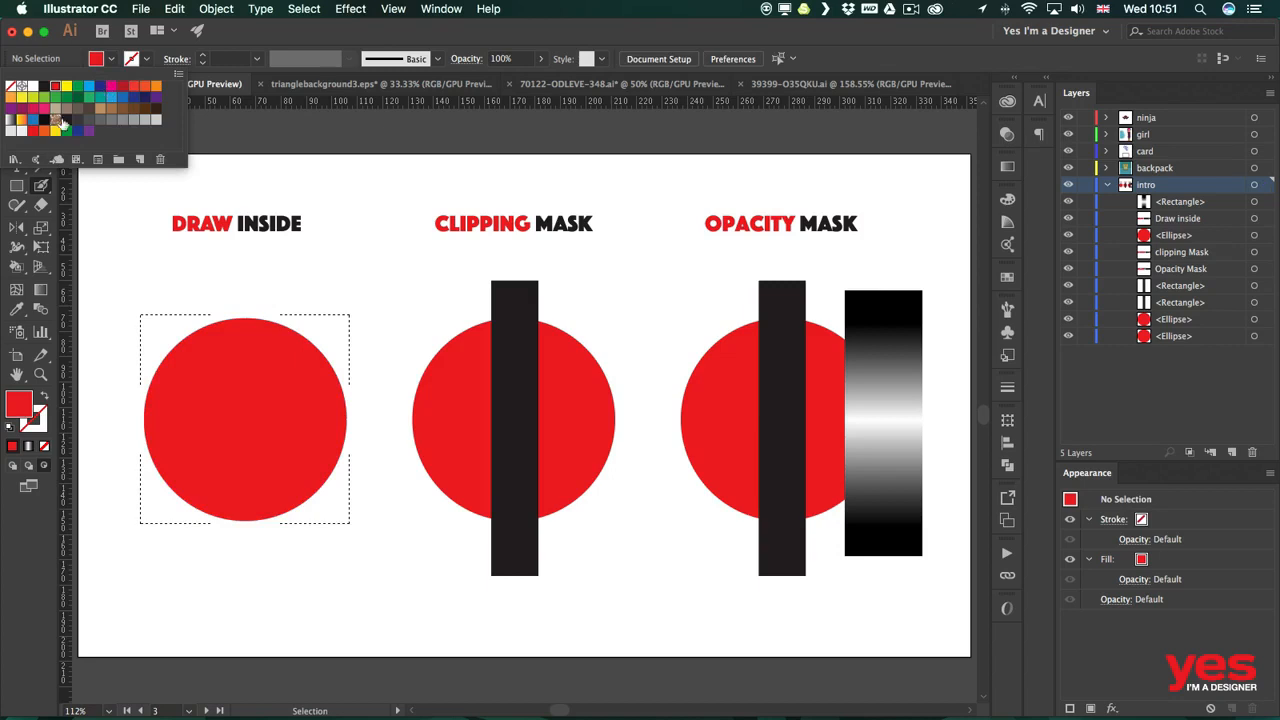
{"action": "left_click", "coordinate": [66, 88]}
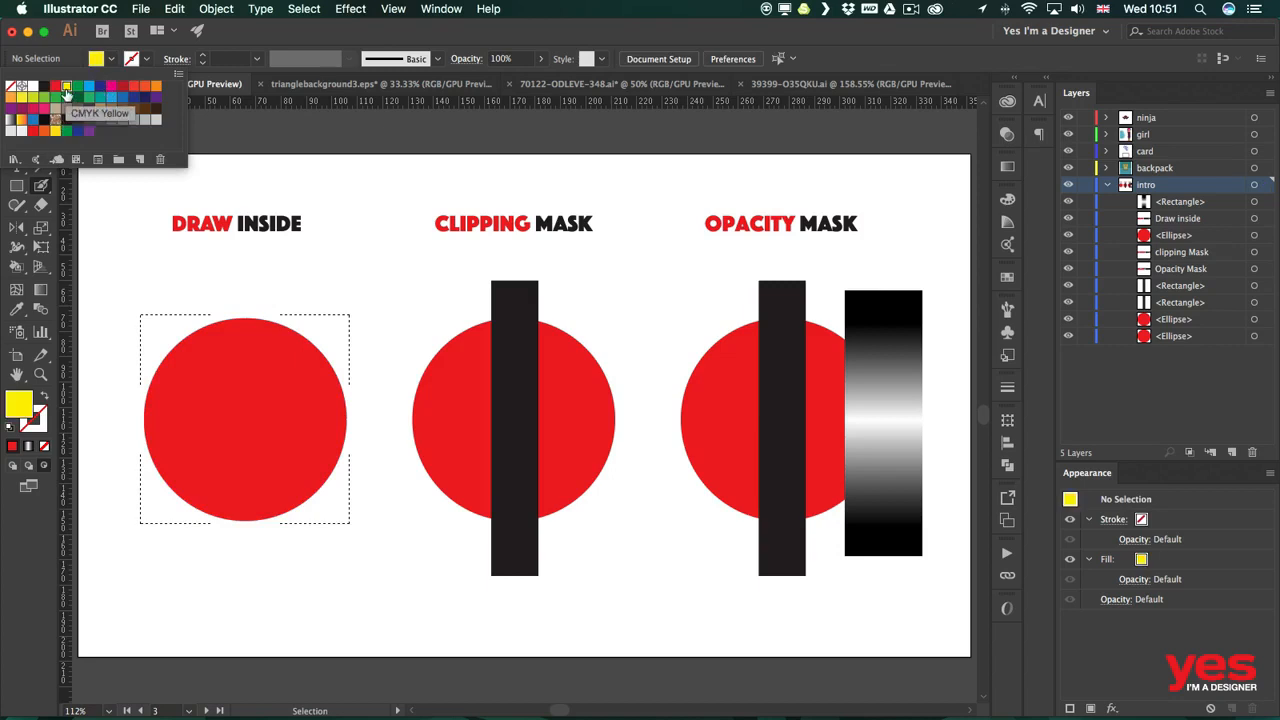
{"action": "left_click", "coordinate": [71, 56]}
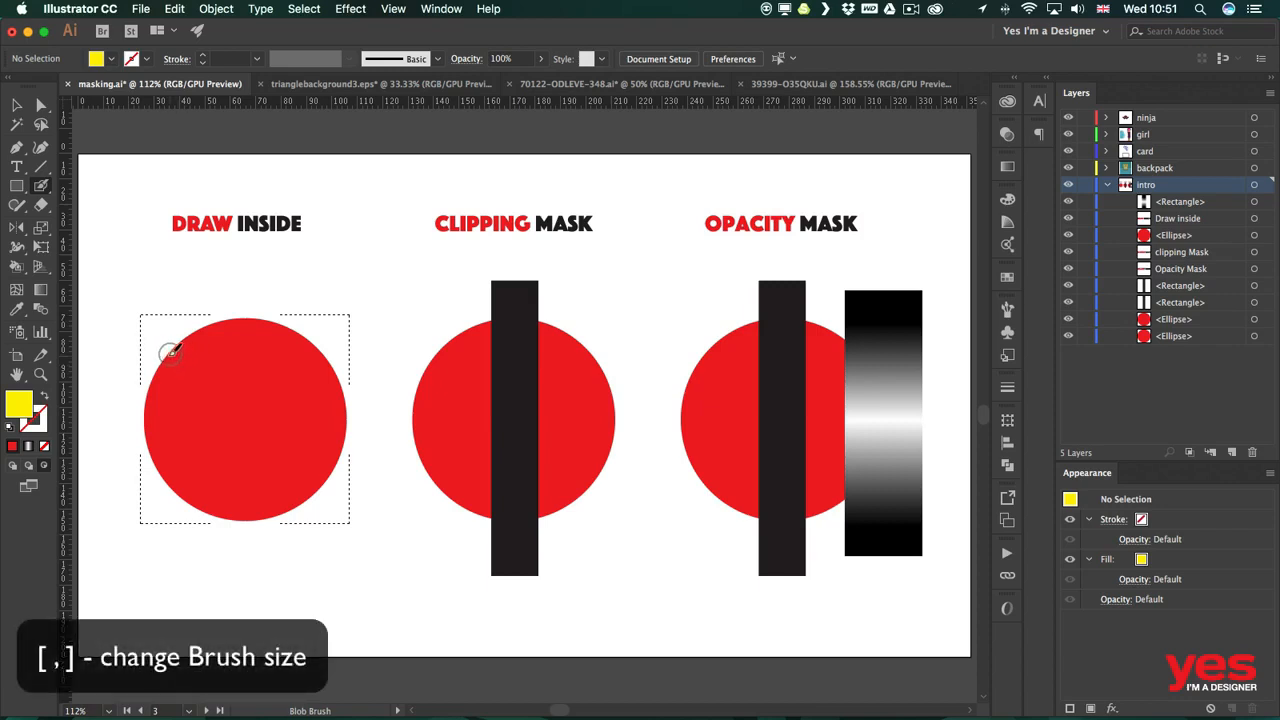
Paint a yellow diagonal band and a wavy yellow stroke across the circle with the Blob Brush.
{"action": "mouse_move", "coordinate": [156, 292]}
{"action": "left_mouse_down"}
{"action": "mouse_move", "coordinate": [185, 397]}
{"action": "mouse_move", "coordinate": [223, 461]}
{"action": "mouse_move", "coordinate": [306, 518]}
{"action": "mouse_move", "coordinate": [362, 524]}
{"action": "left_mouse_up"}
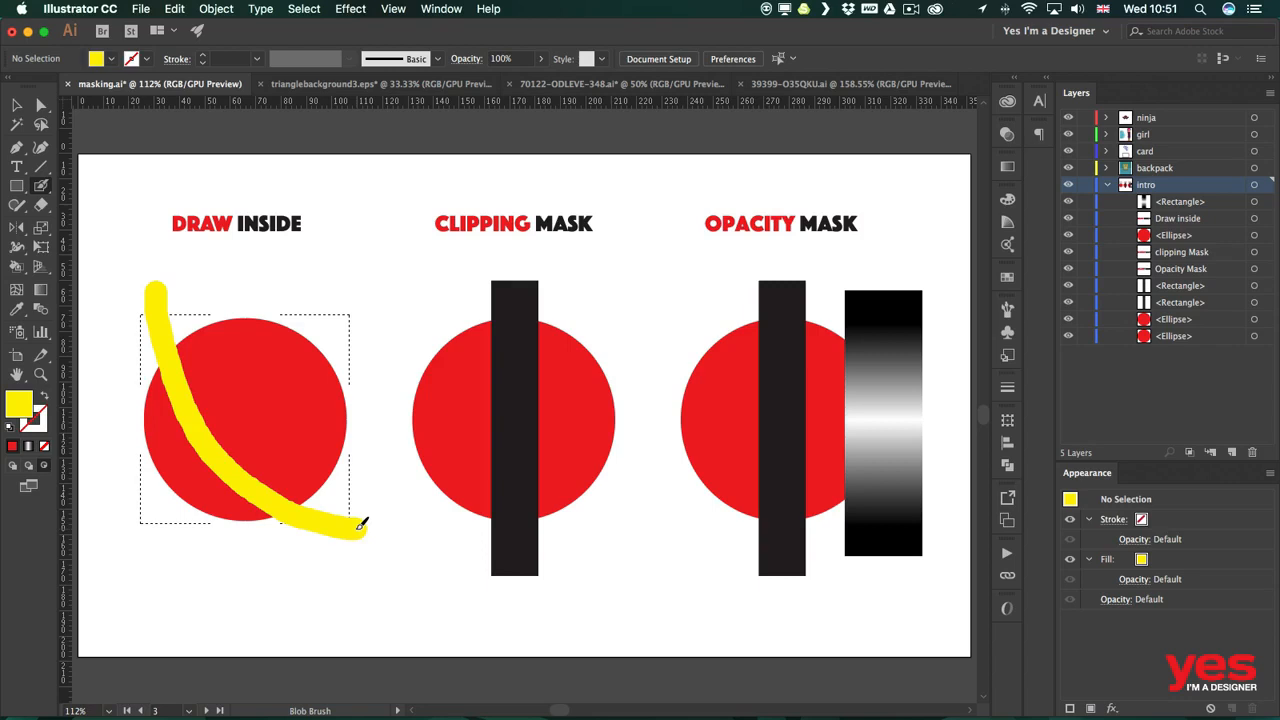
{"action": "left_click_drag", "start_coordinate": [362, 524], "coordinate": [363, 526]}
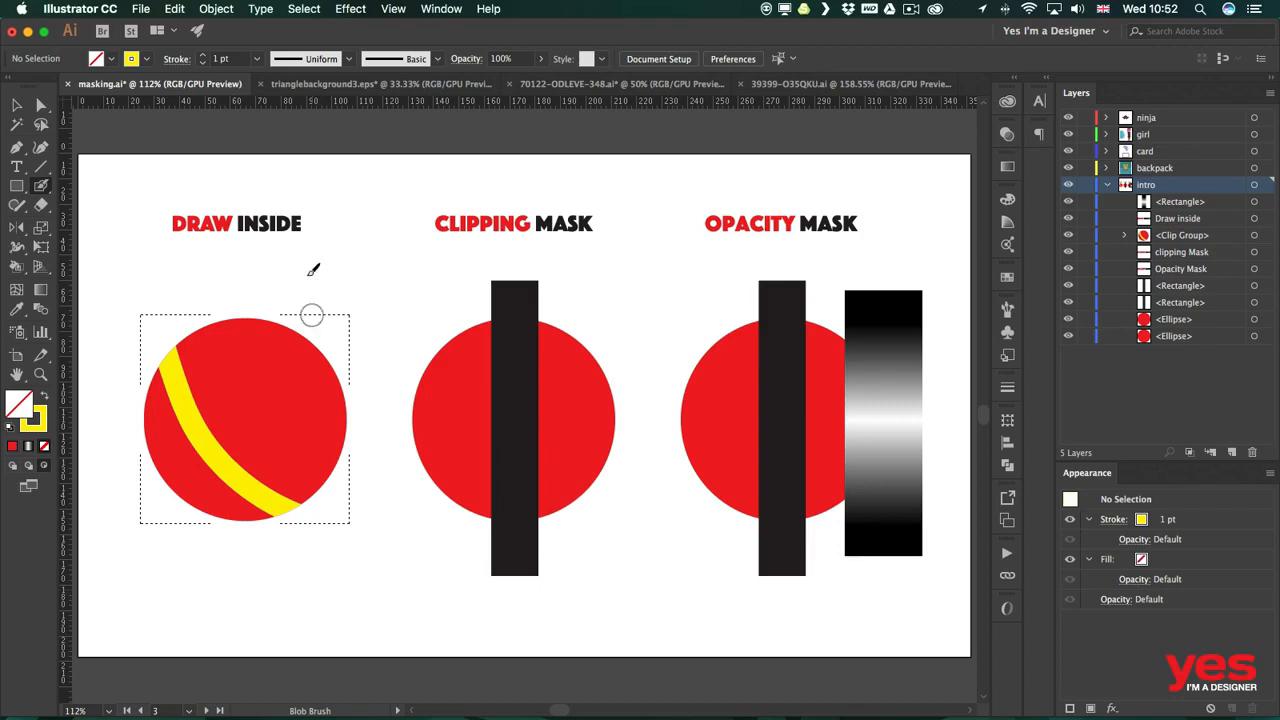
{"action": "mouse_move", "coordinate": [214, 292]}
{"action": "left_mouse_down"}
{"action": "mouse_move", "coordinate": [234, 338]}
{"action": "mouse_move", "coordinate": [300, 343]}
{"action": "mouse_move", "coordinate": [284, 402]}
{"action": "mouse_move", "coordinate": [292, 432]}
{"action": "mouse_move", "coordinate": [327, 435]}
{"action": "mouse_move", "coordinate": [364, 404]}
{"action": "left_mouse_up"}
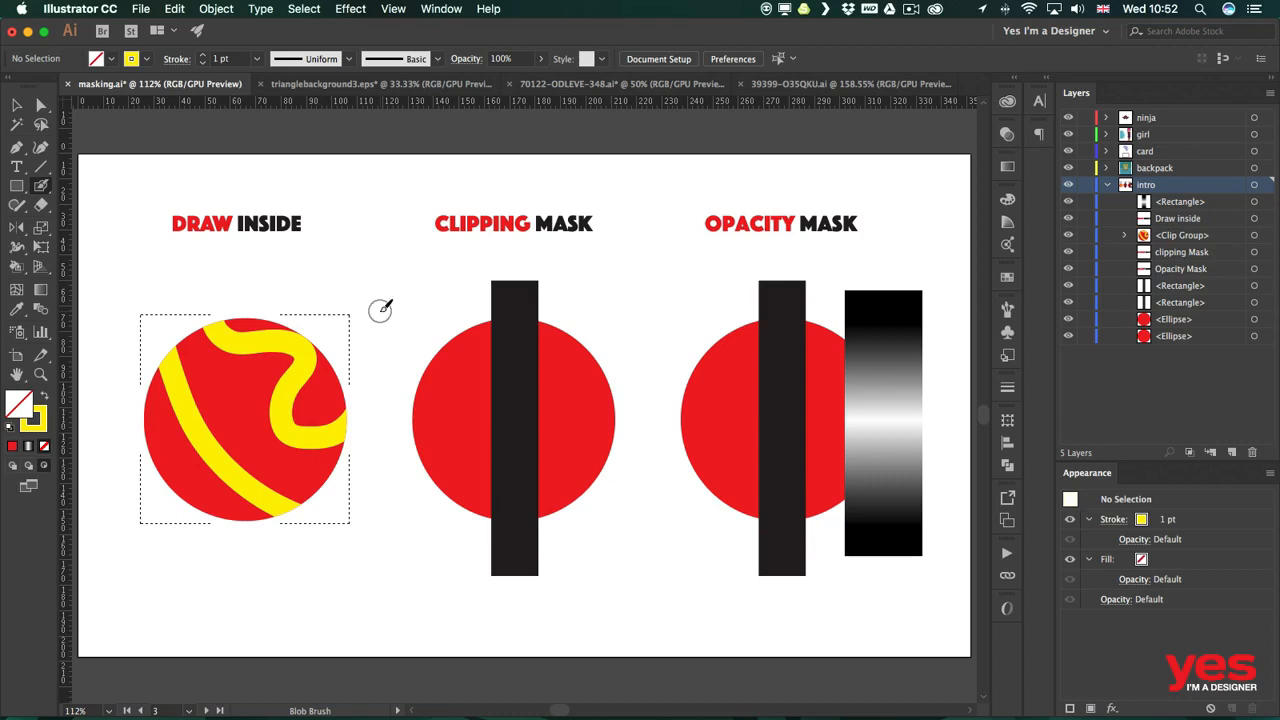
Return to Draw Normal mode, try a blob-brush stroke beside the circle, and undo it.
{"action": "left_click", "coordinate": [12, 465]}
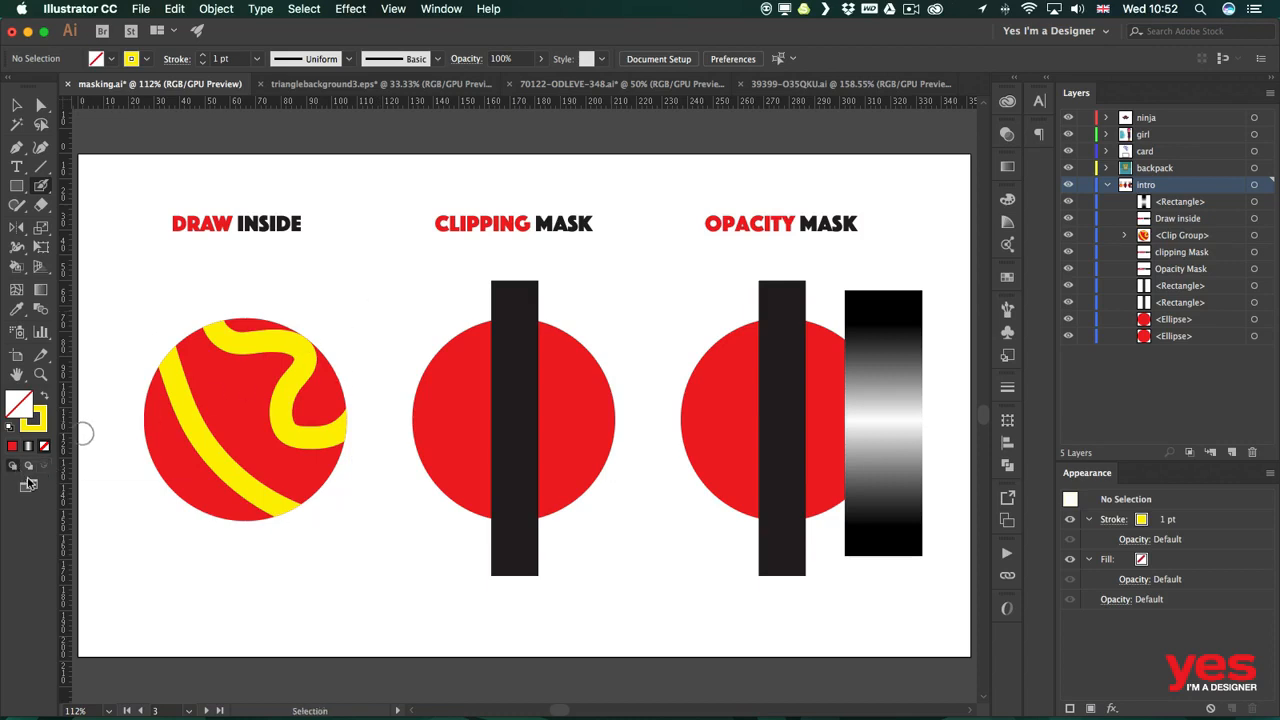
{"action": "left_click_drag", "start_coordinate": [128, 377], "coordinate": [226, 560]}
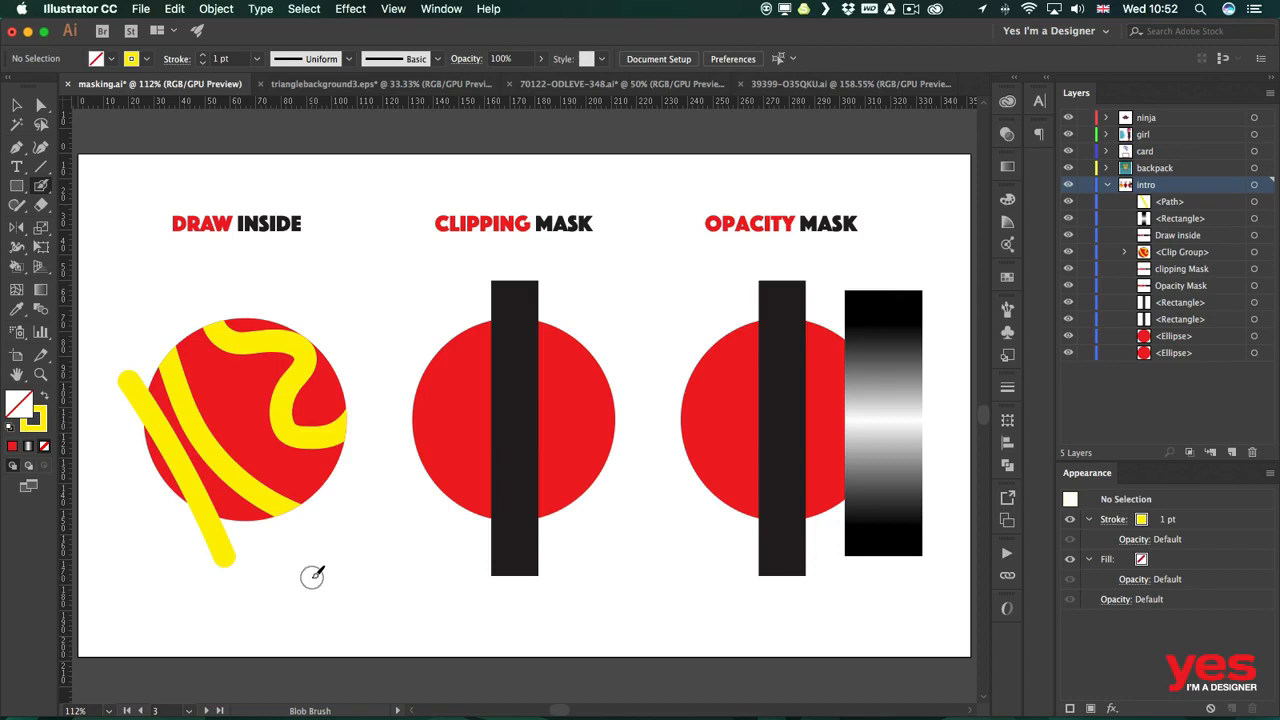
{"action": "key", "text": "super+z"}
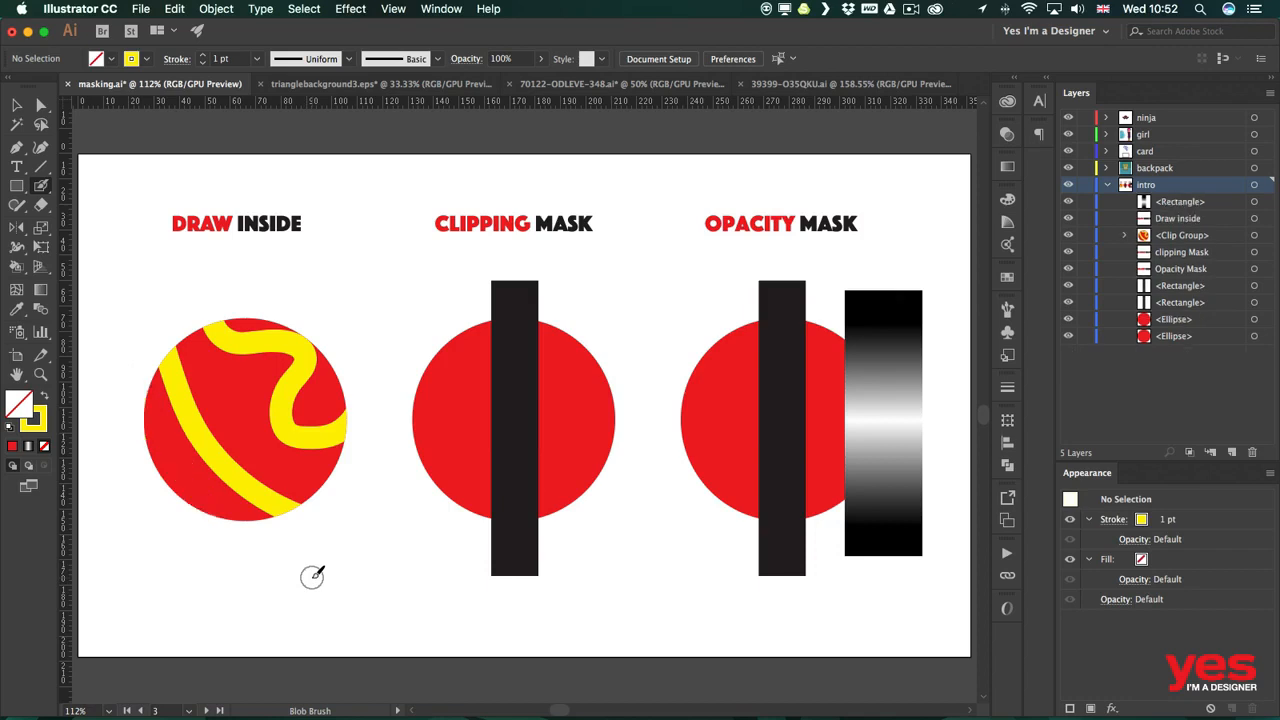
Expand the circle's Clip Group in the Layers panel and inspect its ellipse and painted paths by selecting them.
{"action": "key", "text": "v"}
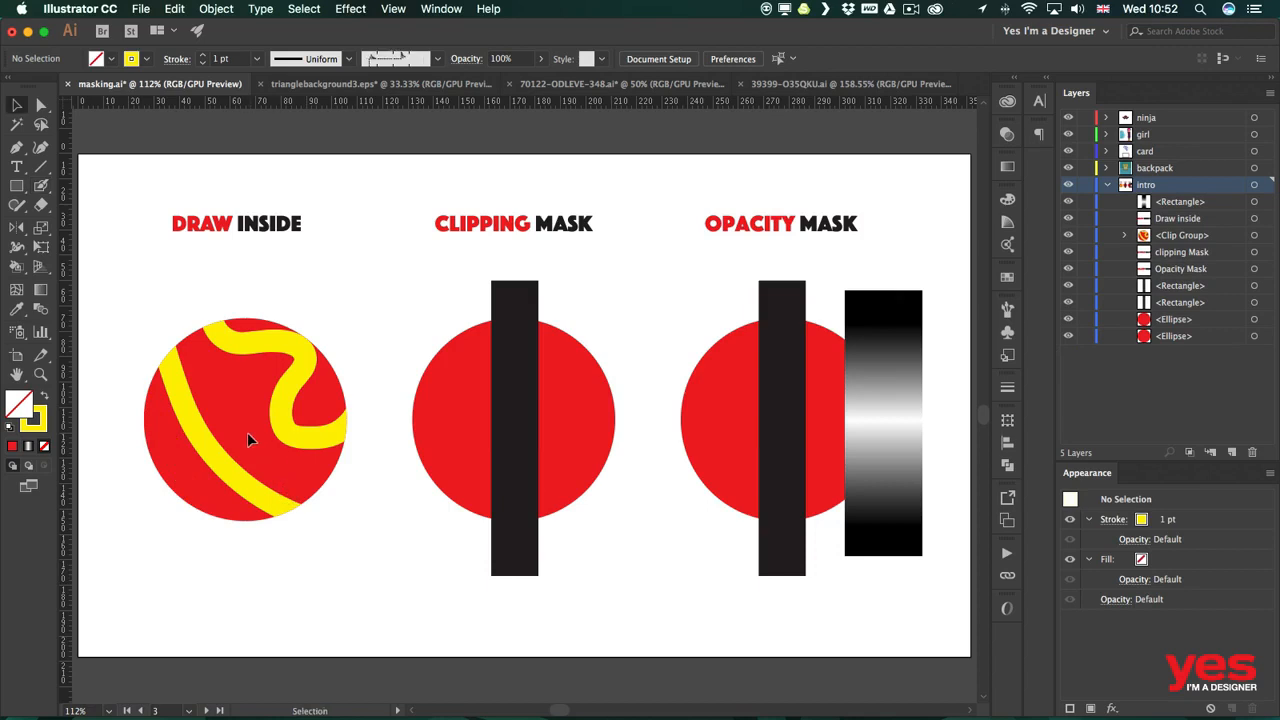
{"action": "left_click", "coordinate": [276, 333]}
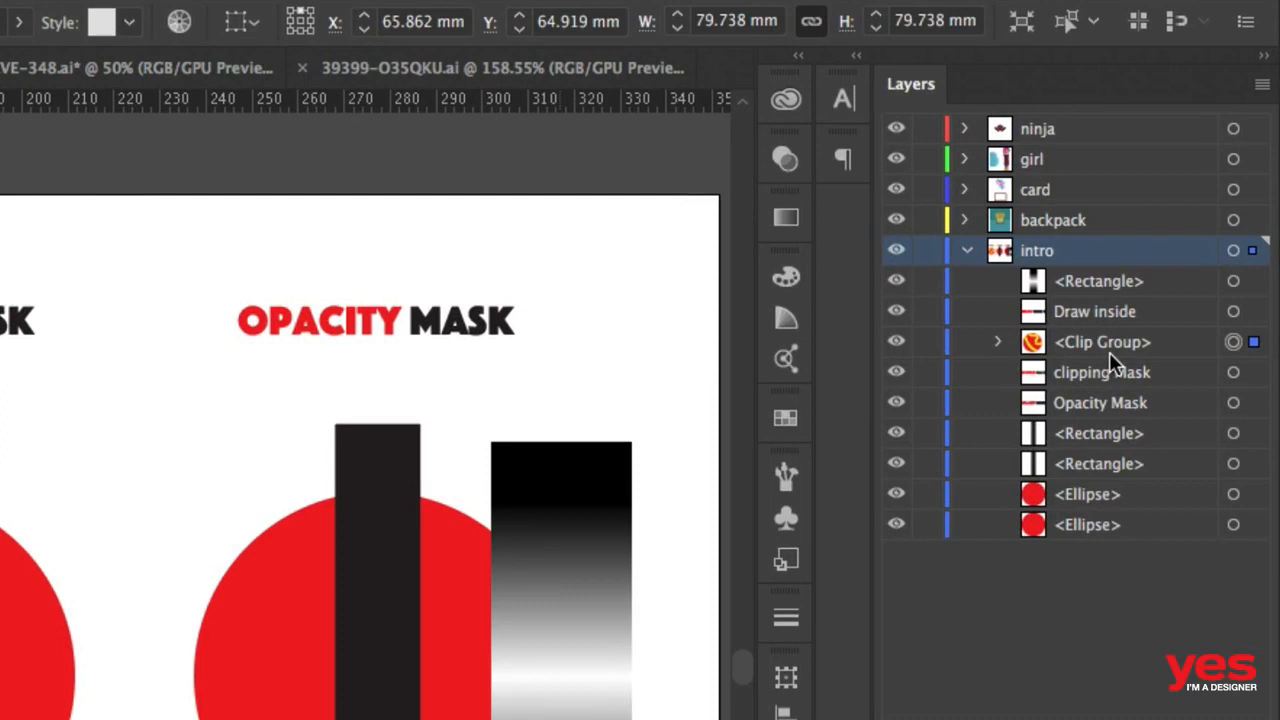
{"action": "left_click", "coordinate": [999, 343]}
{"action": "left_click", "coordinate": [1204, 379]}
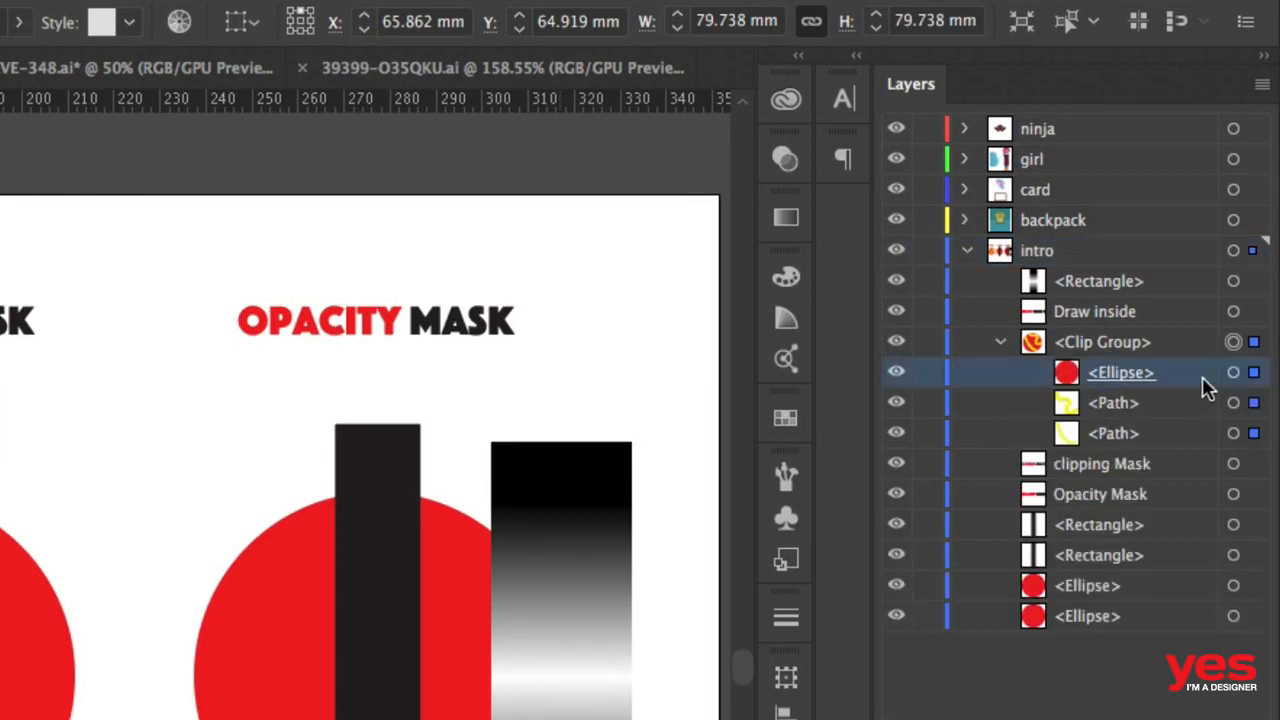
{"action": "left_click", "coordinate": [1232, 373]}
{"action": "left_click", "coordinate": [1232, 403]}
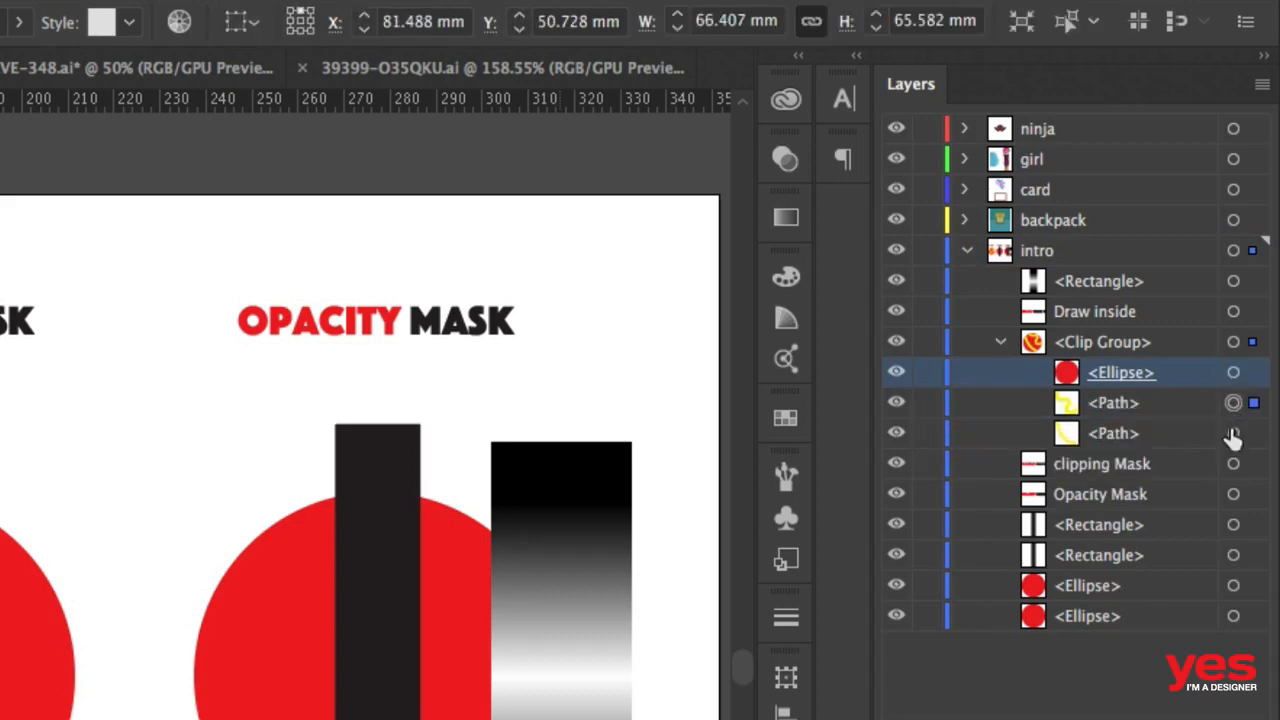
{"action": "left_click", "coordinate": [1233, 433]}
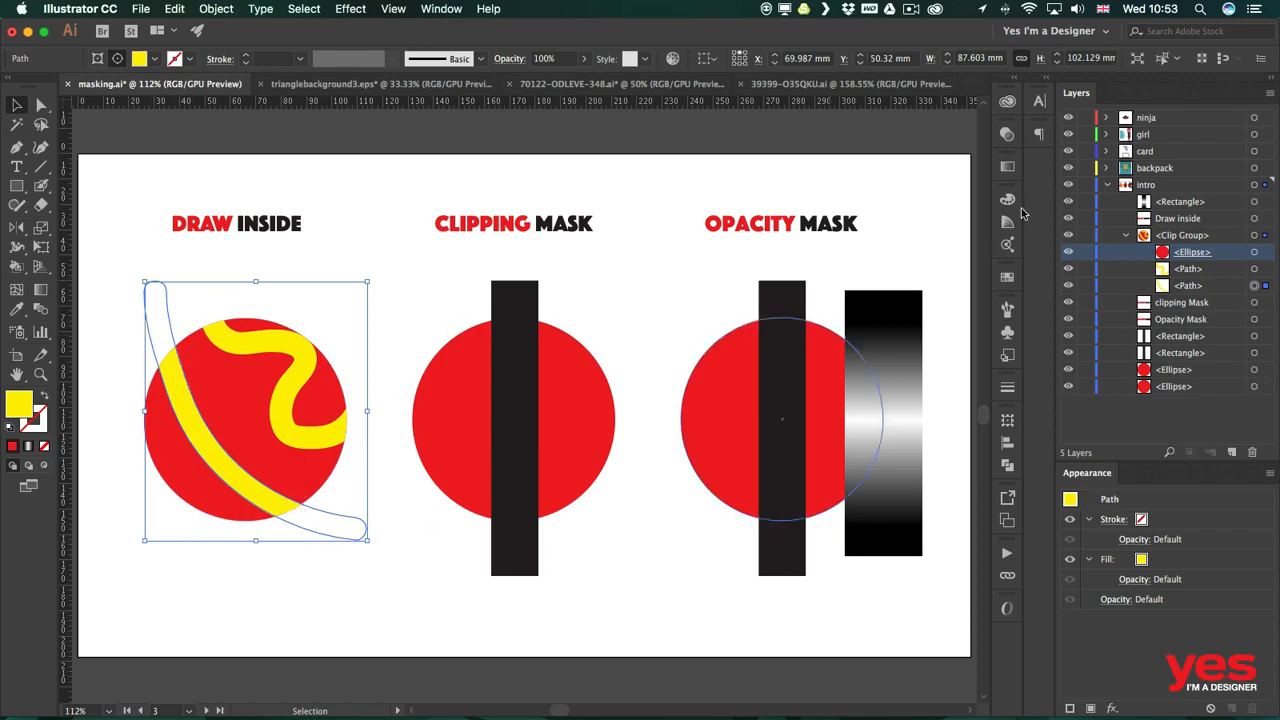
{"action": "left_click", "coordinate": [1254, 269]}
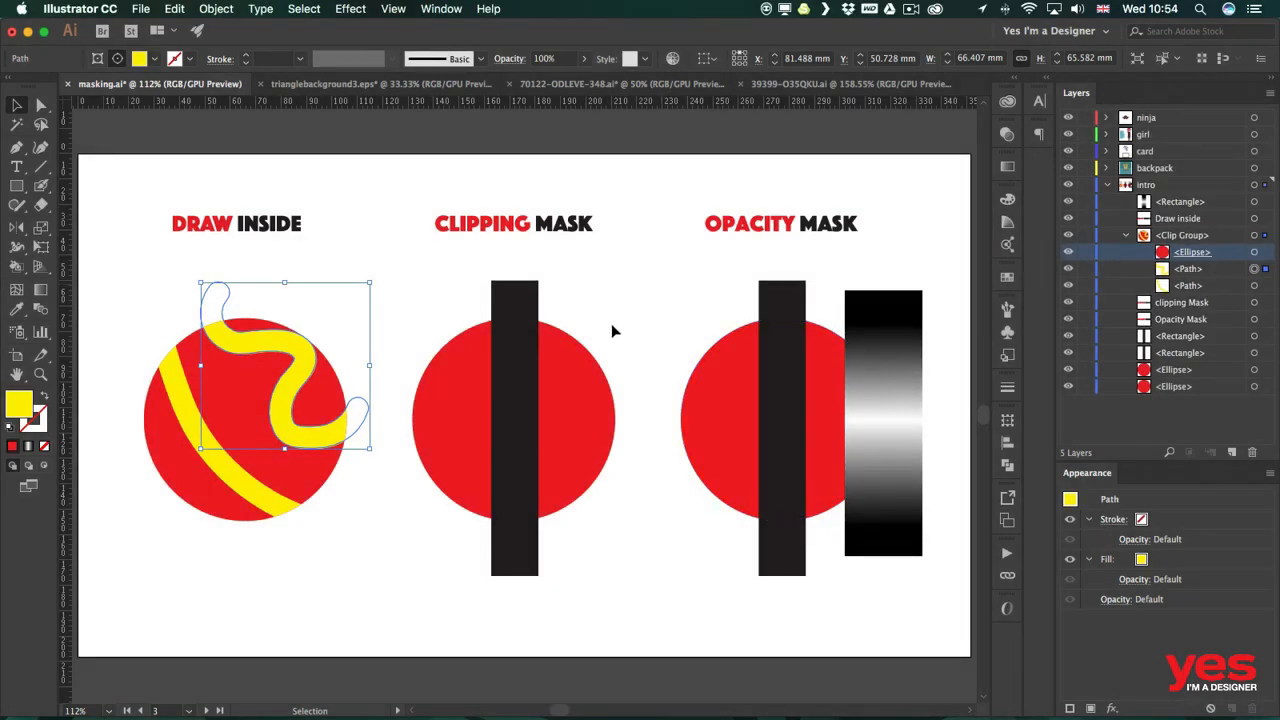
Select the circle in the CLIPPING MASK example and bring it to the front, above the black bar.
{"action": "left_click", "coordinate": [445, 305]}
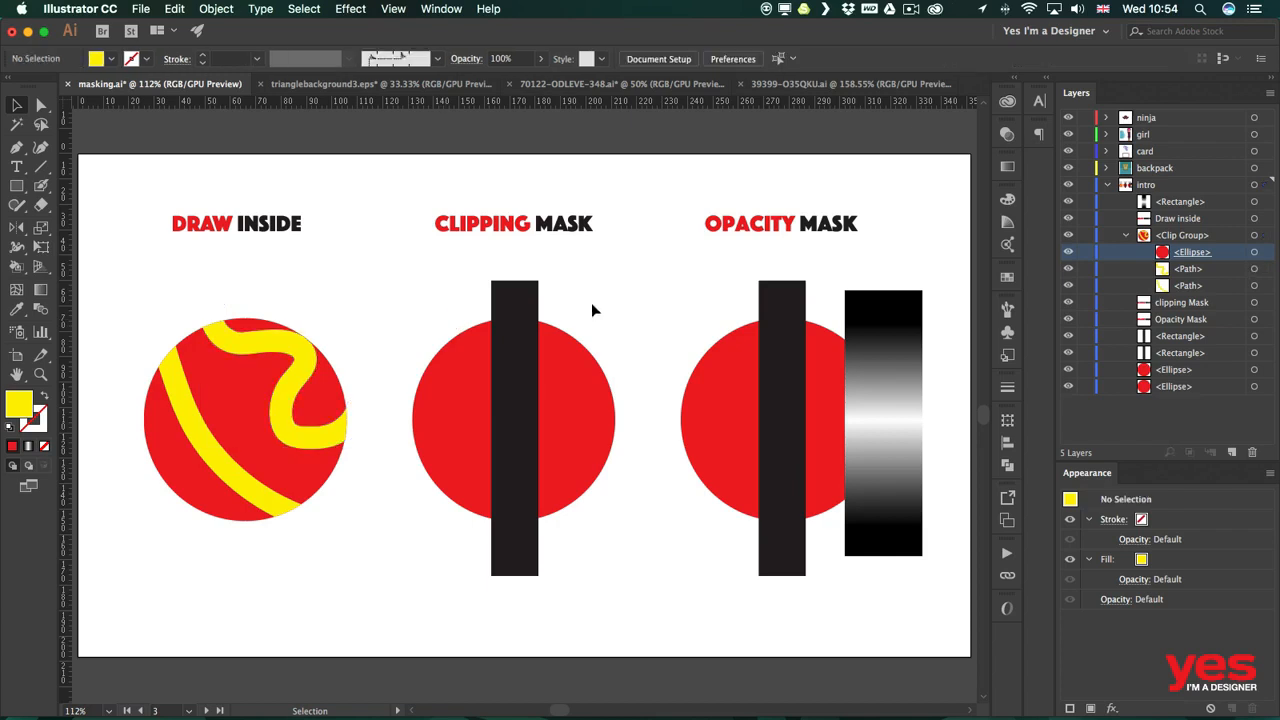
{"action": "left_click", "coordinate": [514, 300]}
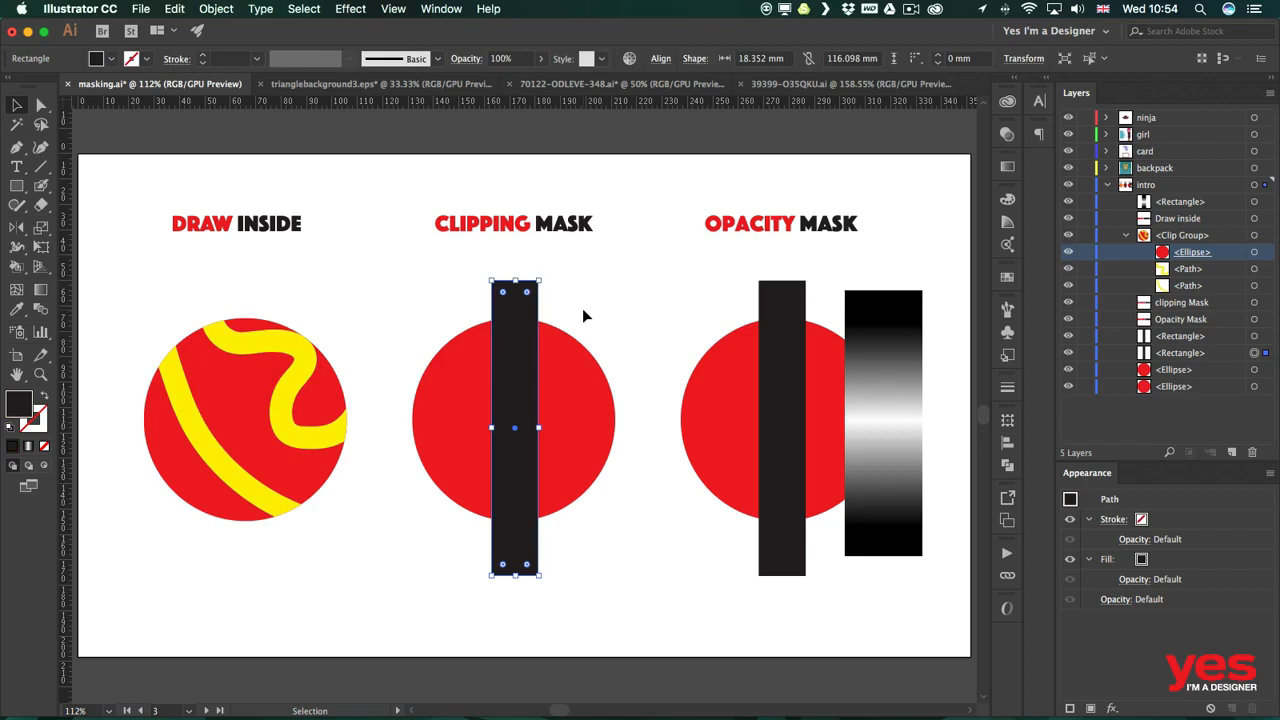
{"action": "left_click", "coordinate": [584, 316]}
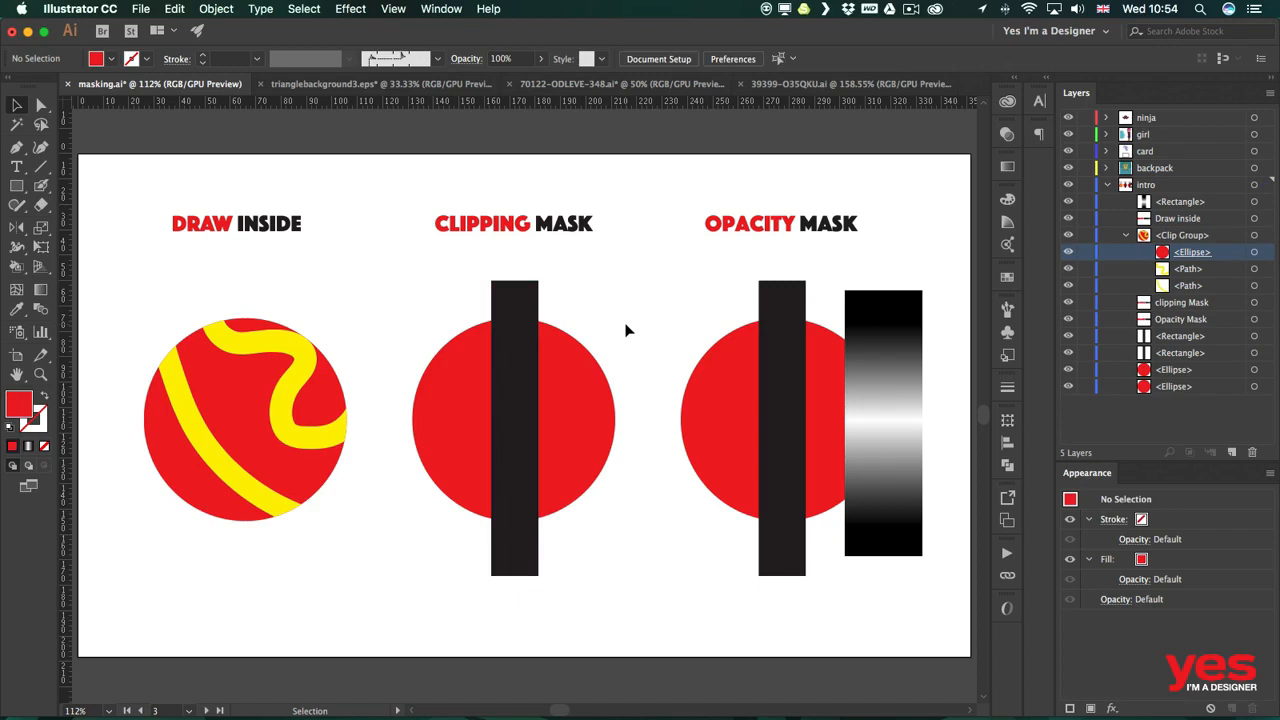
{"action": "right_click", "coordinate": [570, 396]}
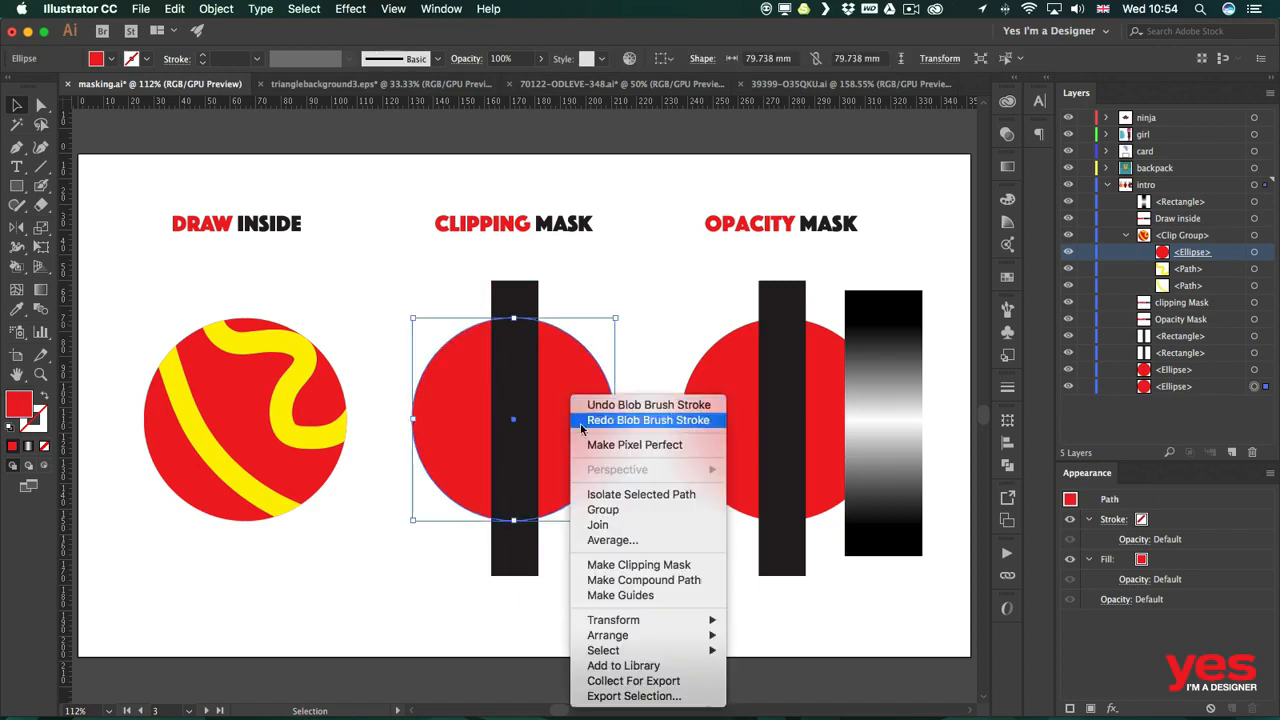
{"action": "mouse_move", "coordinate": [640, 654]}
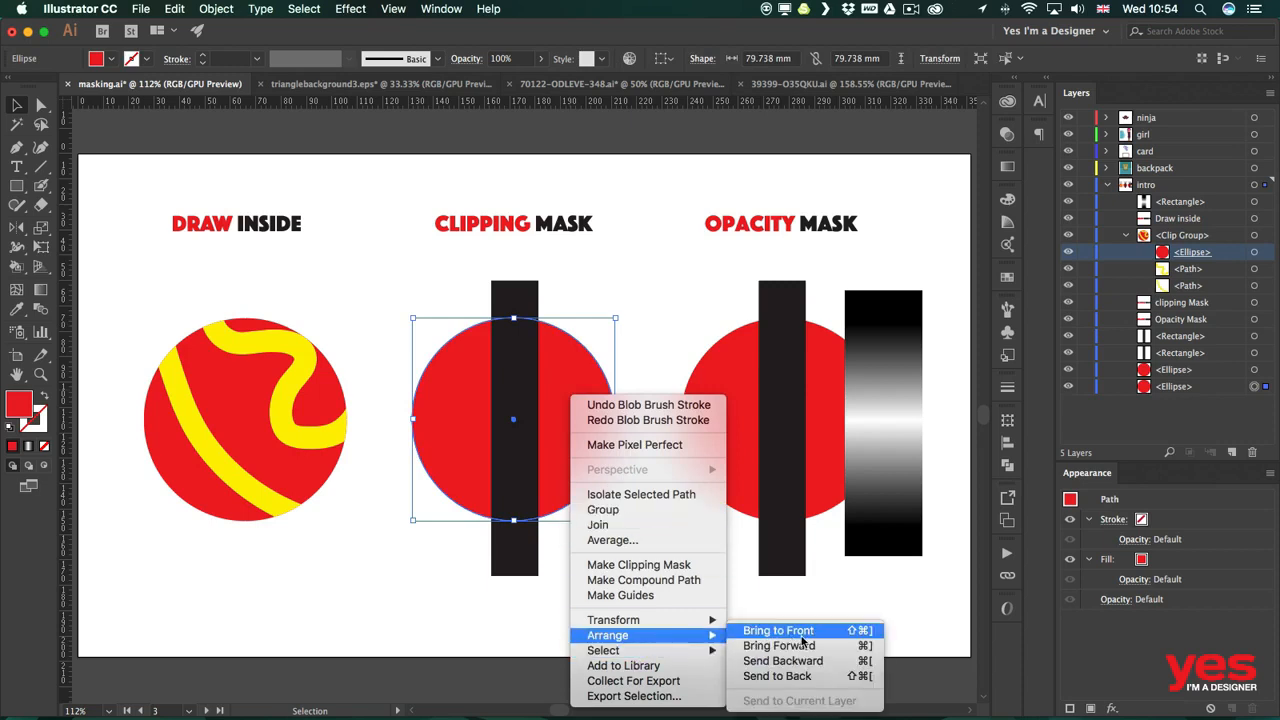
{"action": "left_click", "coordinate": [806, 633]}
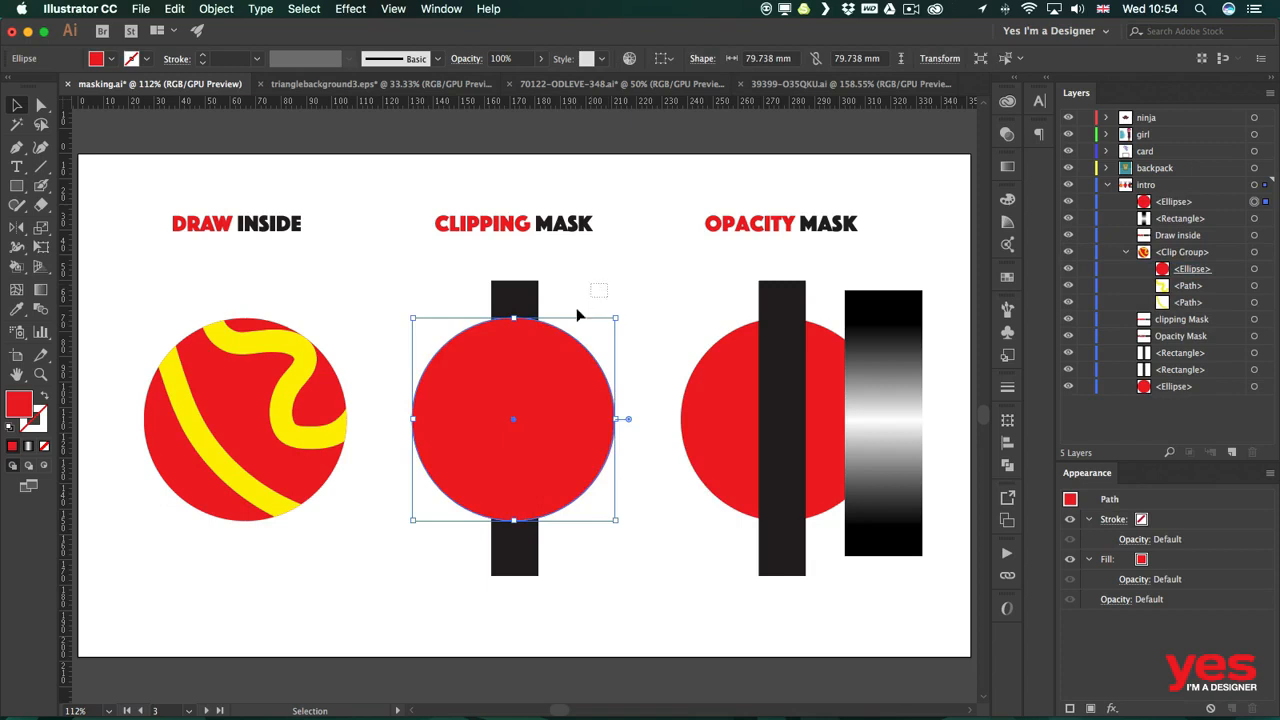
Select both the circle and the black bar and make a clipping mask from them.
{"action": "left_click_drag", "start_coordinate": [578, 316], "coordinate": [478, 380]}
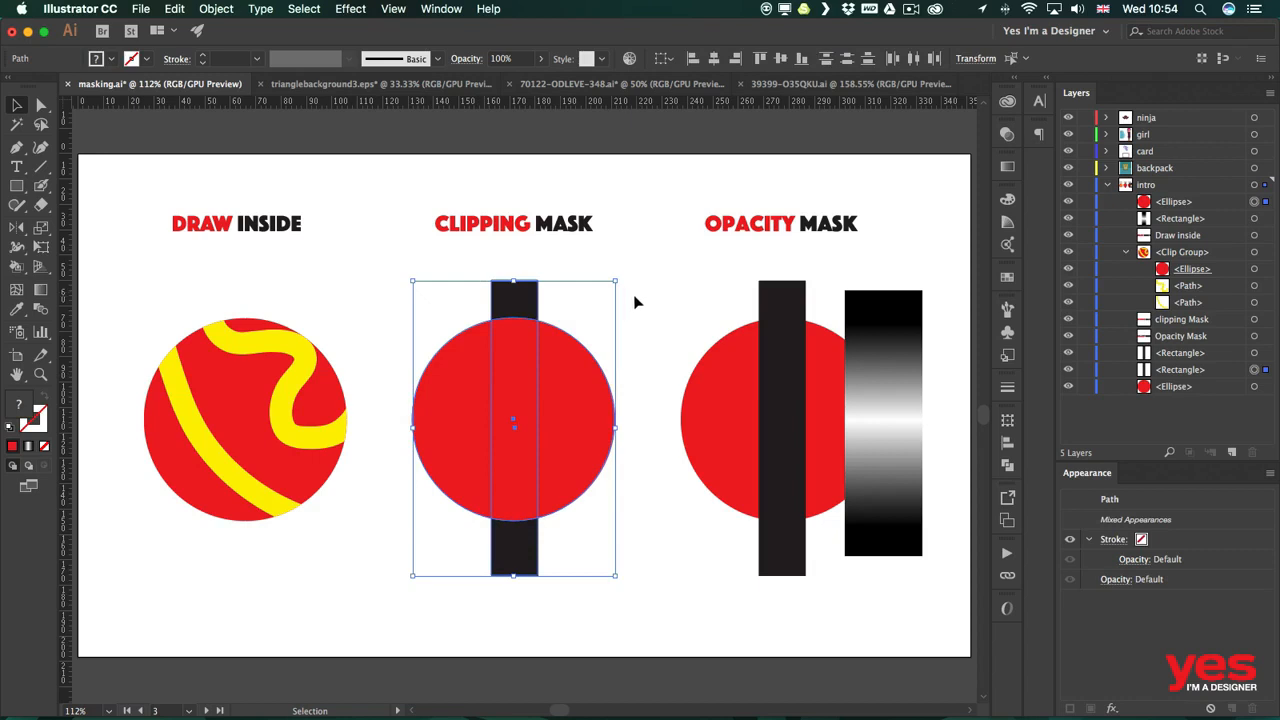
{"action": "left_click", "coordinate": [213, 8]}
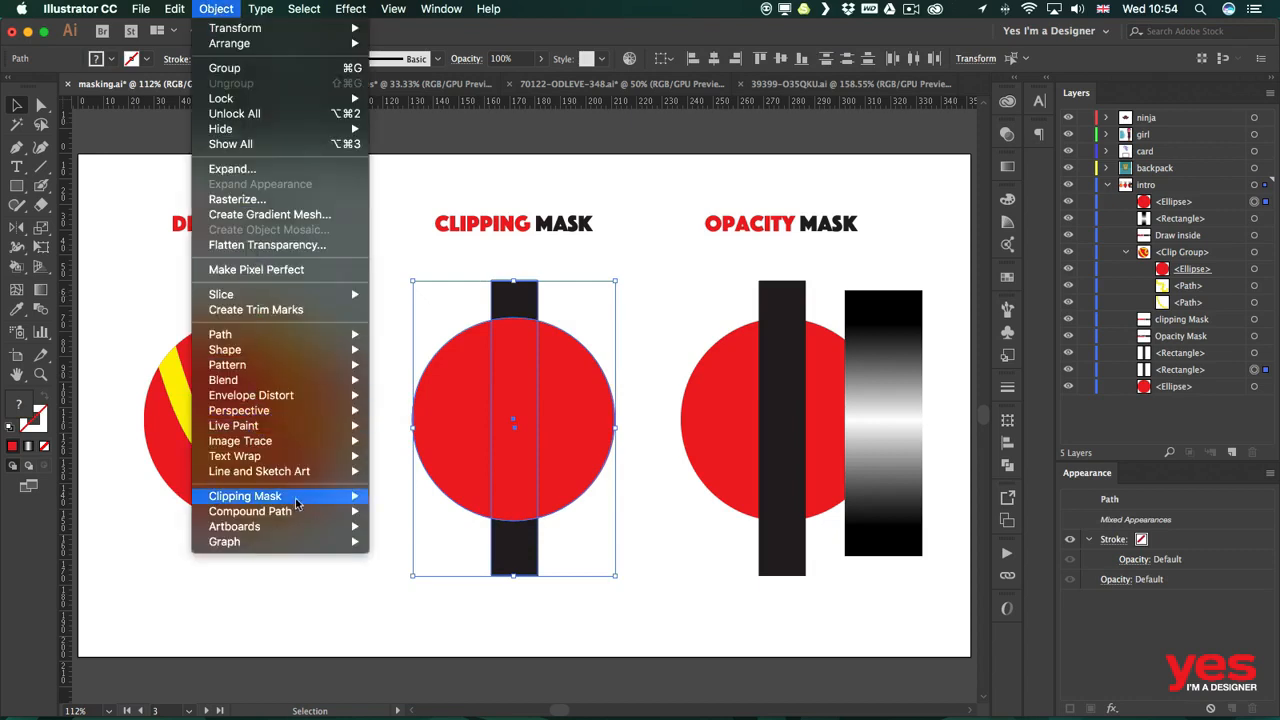
{"action": "mouse_move", "coordinate": [320, 505]}
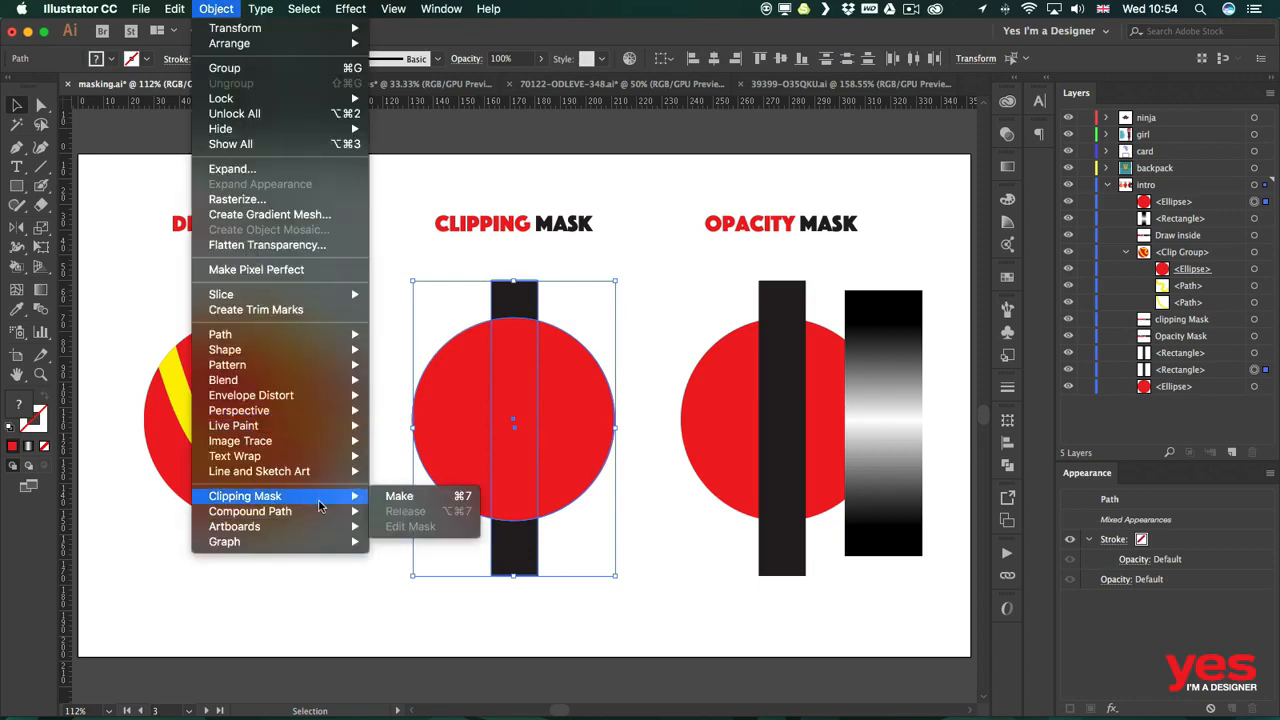
{"action": "left_click", "coordinate": [443, 498]}
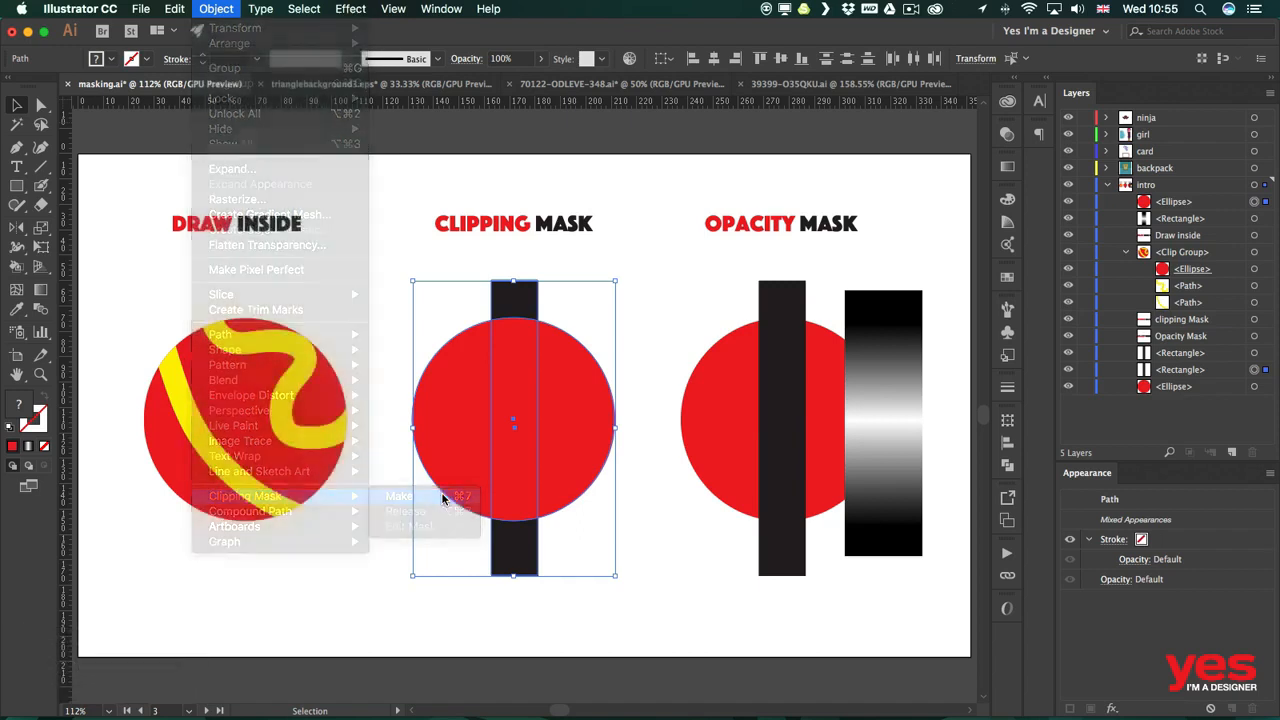
{"action": "left_click", "coordinate": [565, 587]}
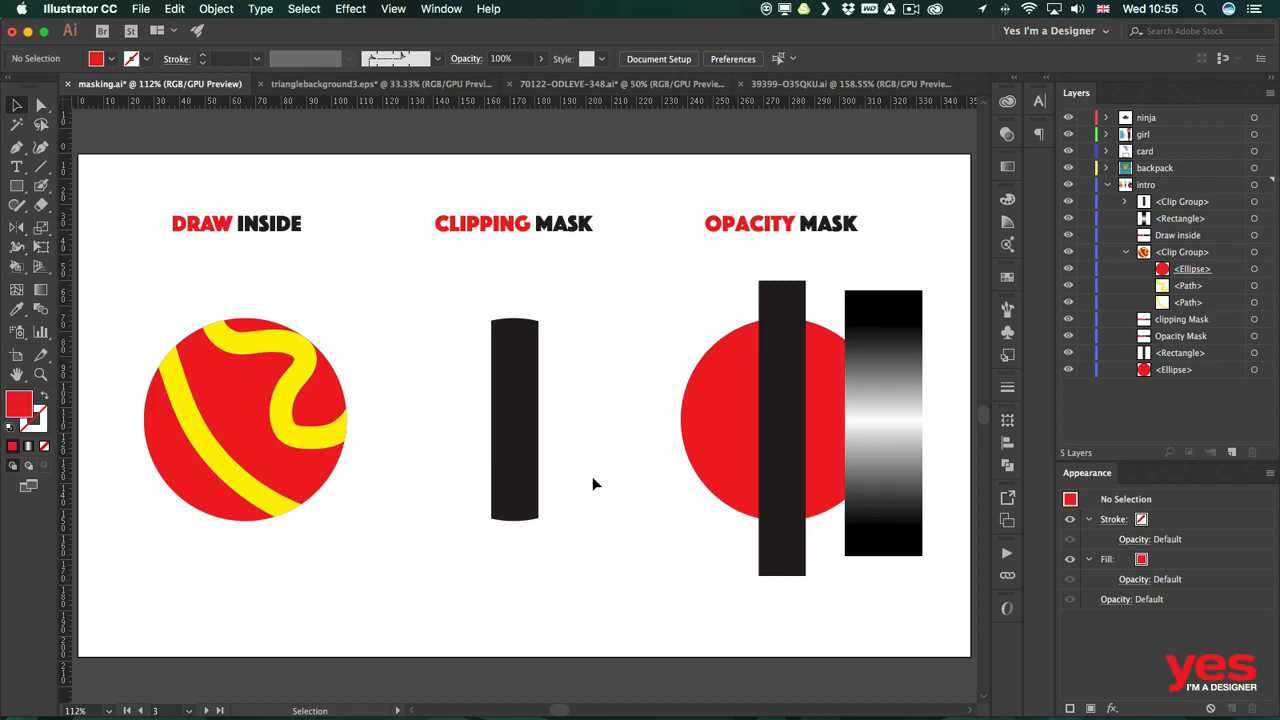
Select the ellipse inside the new clip group and fill it with CMYK Red.
{"action": "left_click", "coordinate": [572, 341]}
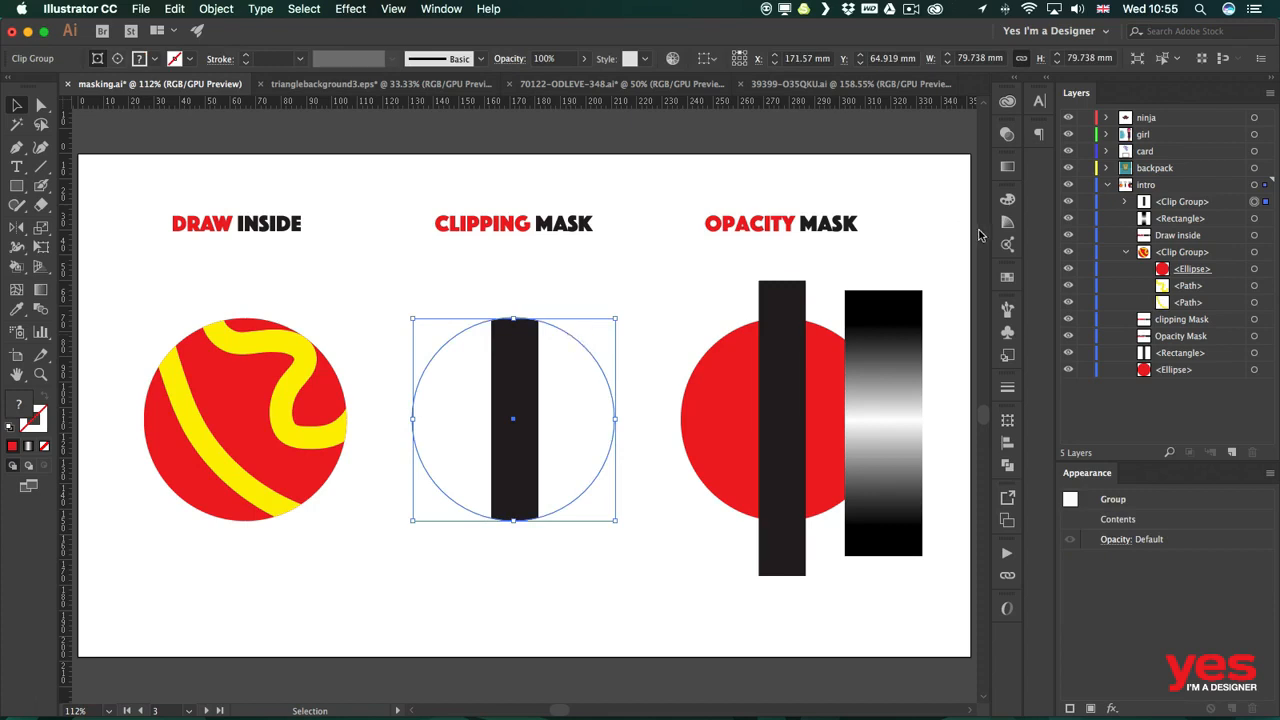
{"action": "left_click", "coordinate": [1124, 201]}
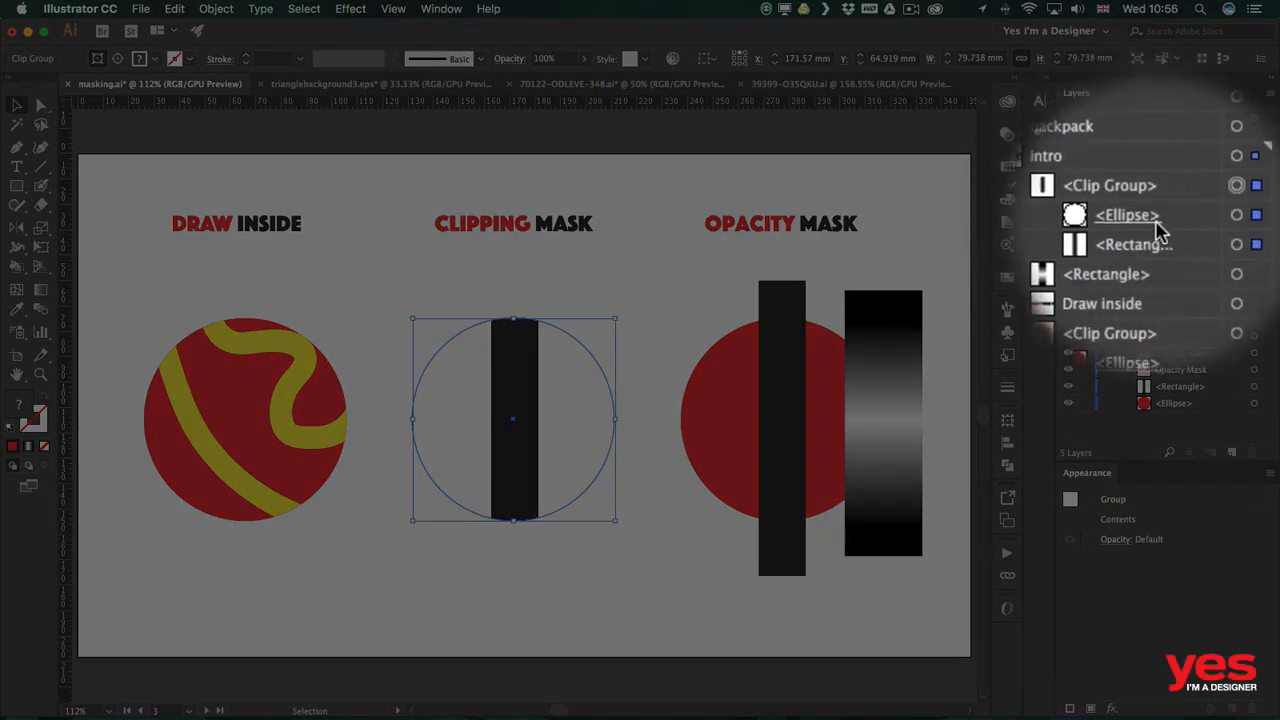
{"action": "left_click", "coordinate": [1238, 219]}
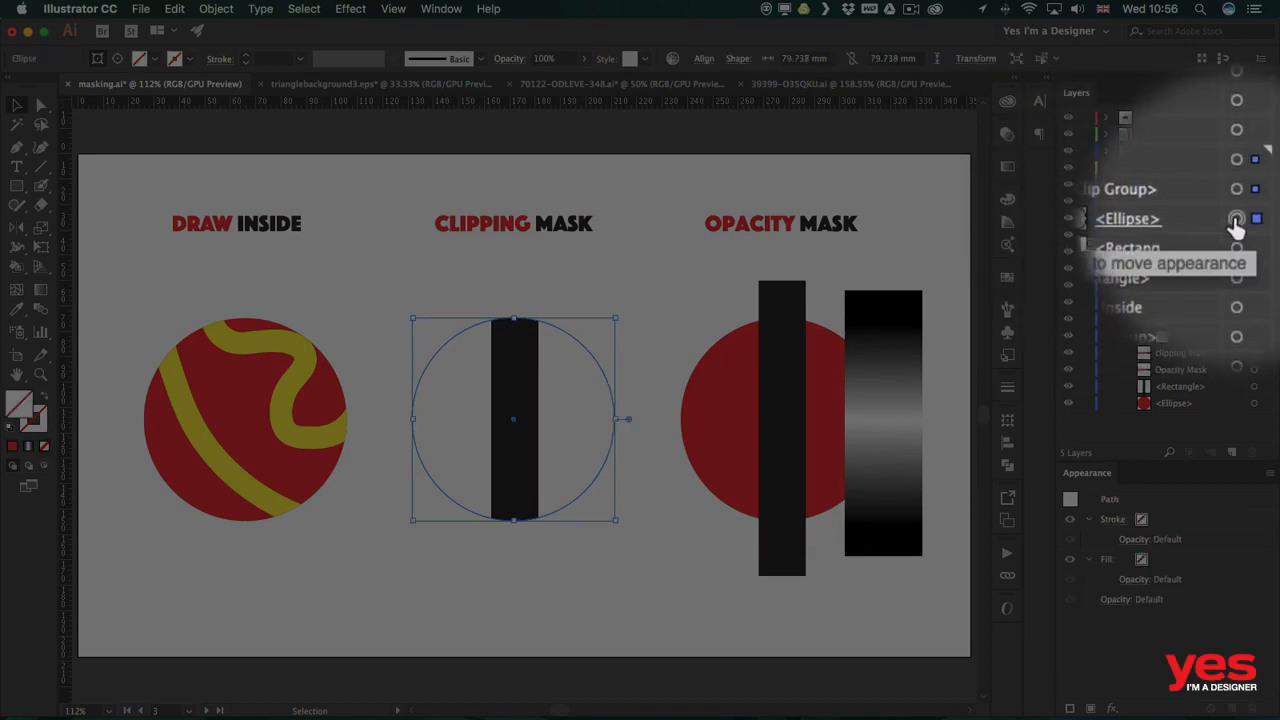
{"action": "left_click", "coordinate": [1205, 226]}
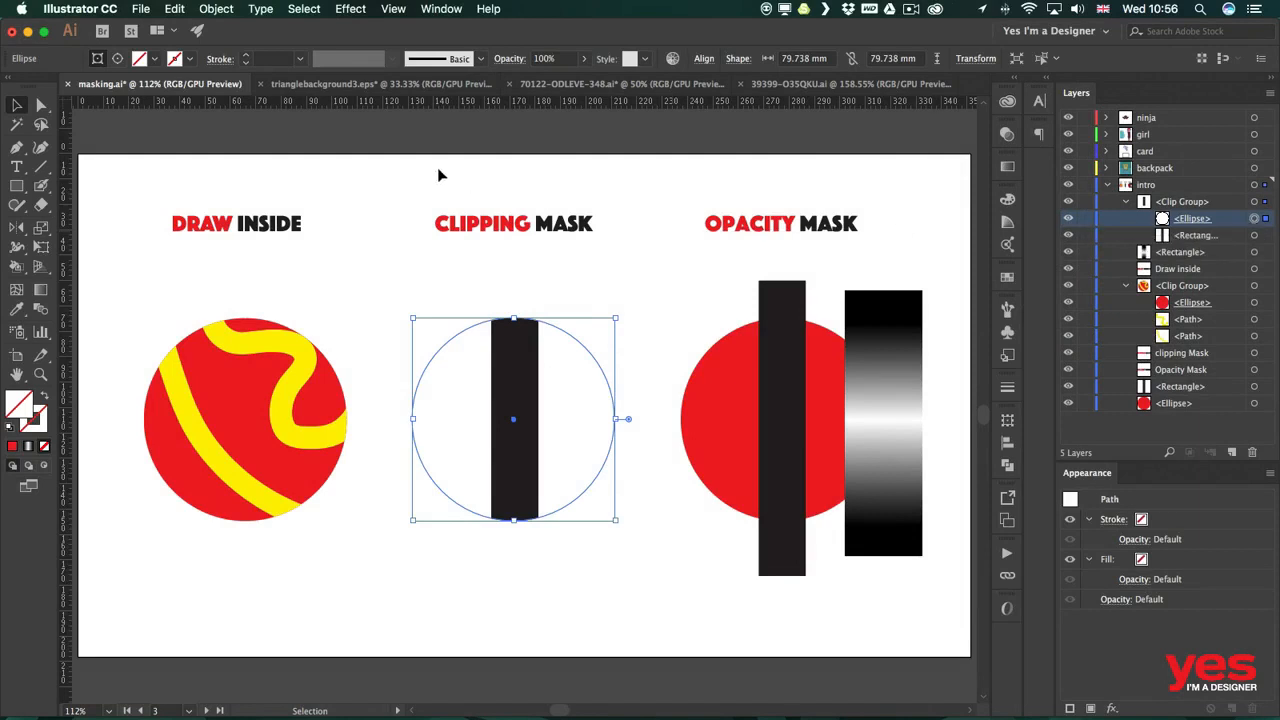
{"action": "left_click", "coordinate": [155, 60]}
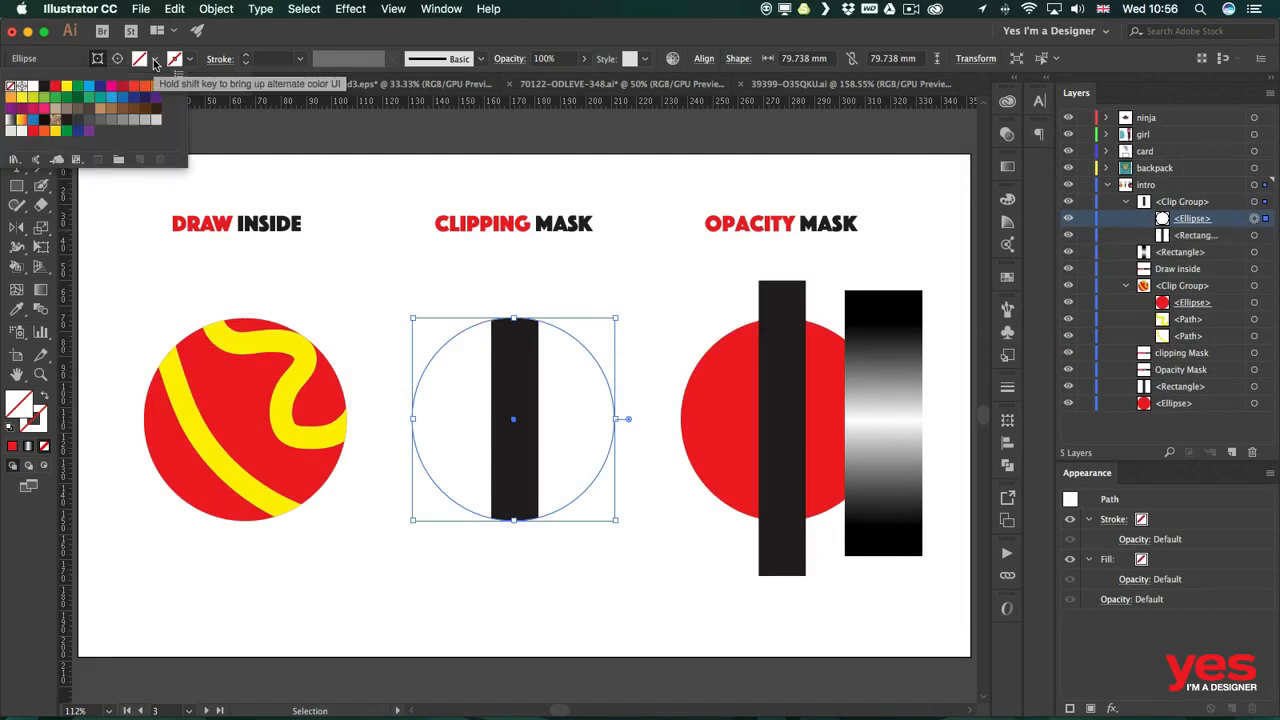
{"action": "left_click", "coordinate": [54, 88]}
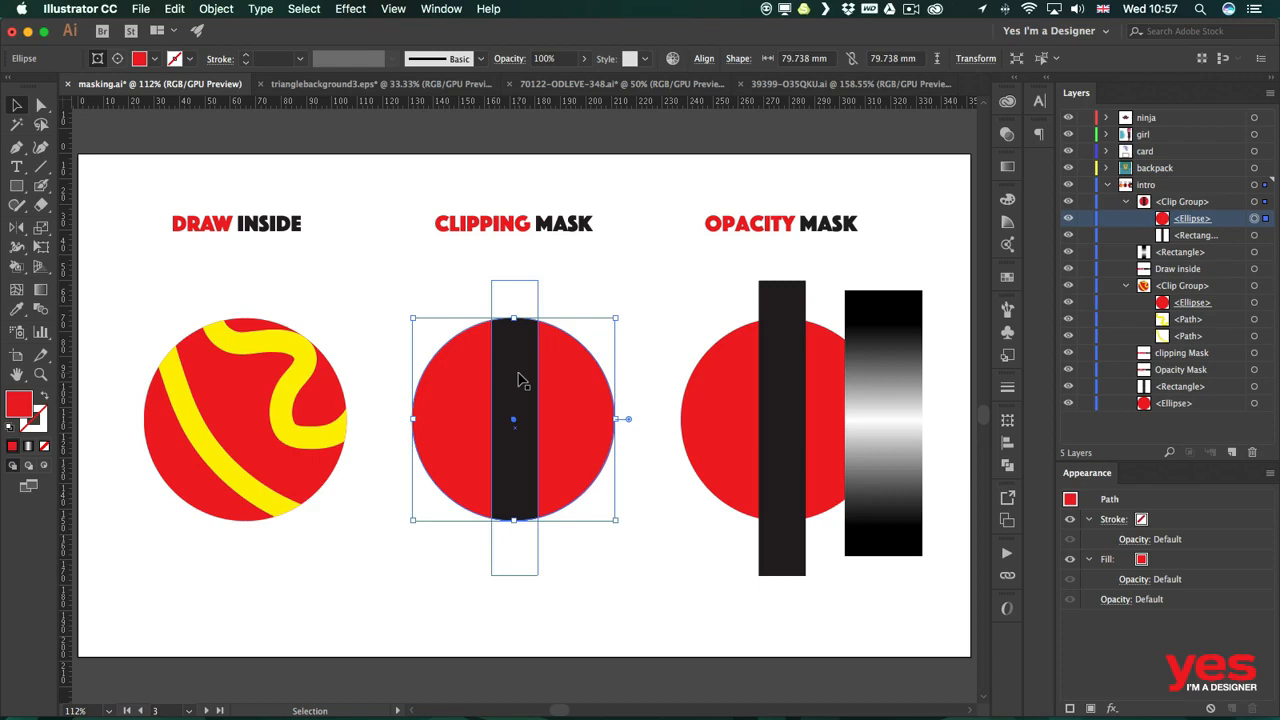
Draw a circle about 45 mm wide over the clipping-mask example and fill it with yellow.
{"action": "left_click", "coordinate": [446, 290]}
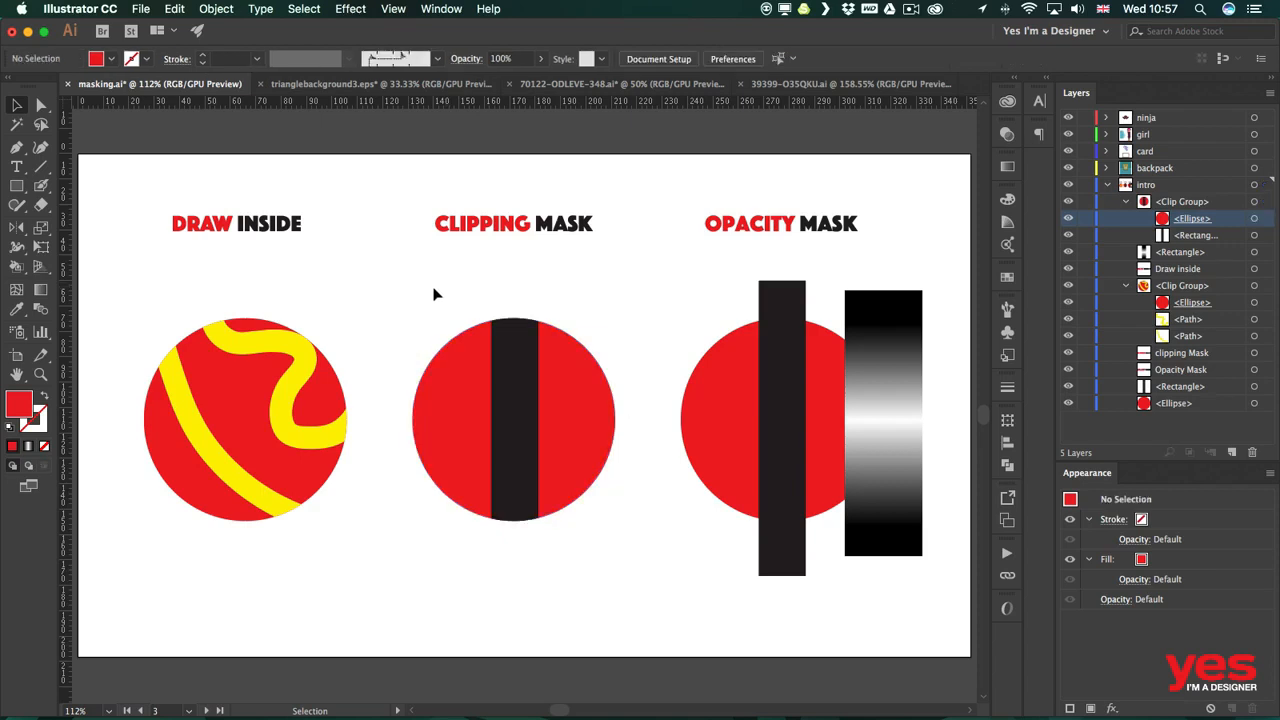
{"action": "key", "text": "l"}
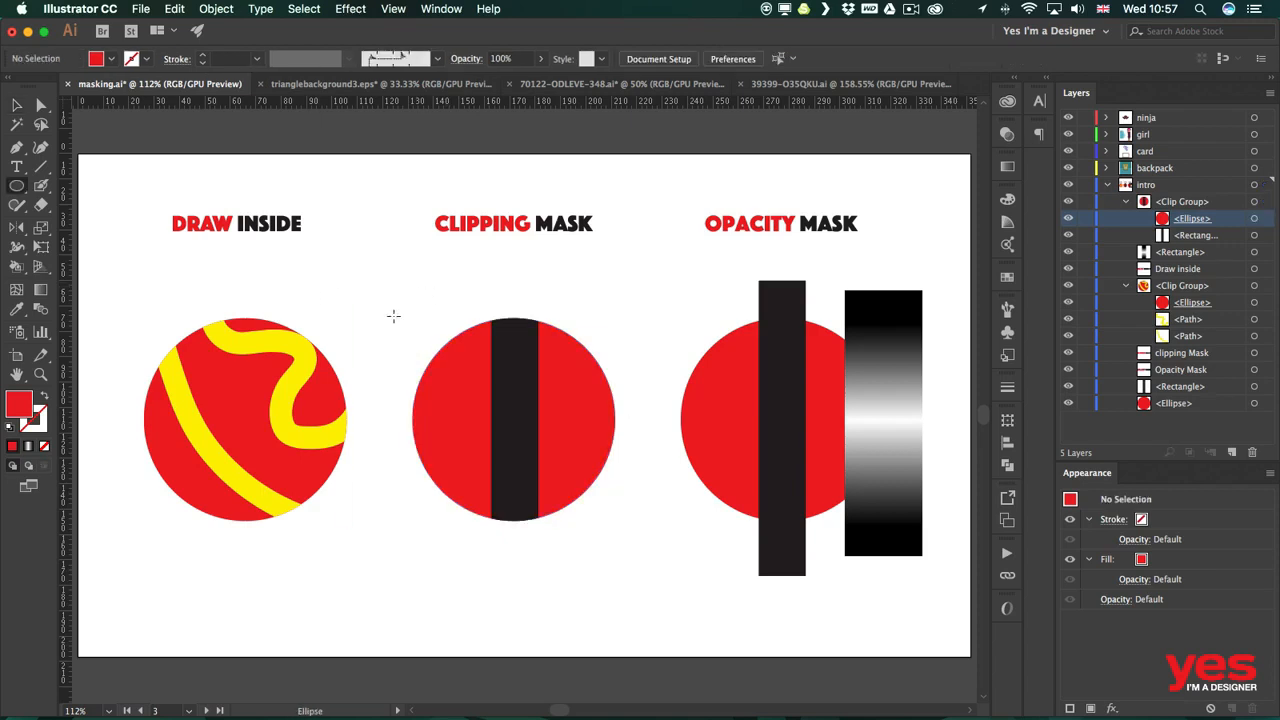
{"action": "left_click_drag", "start_coordinate": [406, 308], "coordinate": [520, 422]}
{"action": "left_click", "coordinate": [92, 60]}
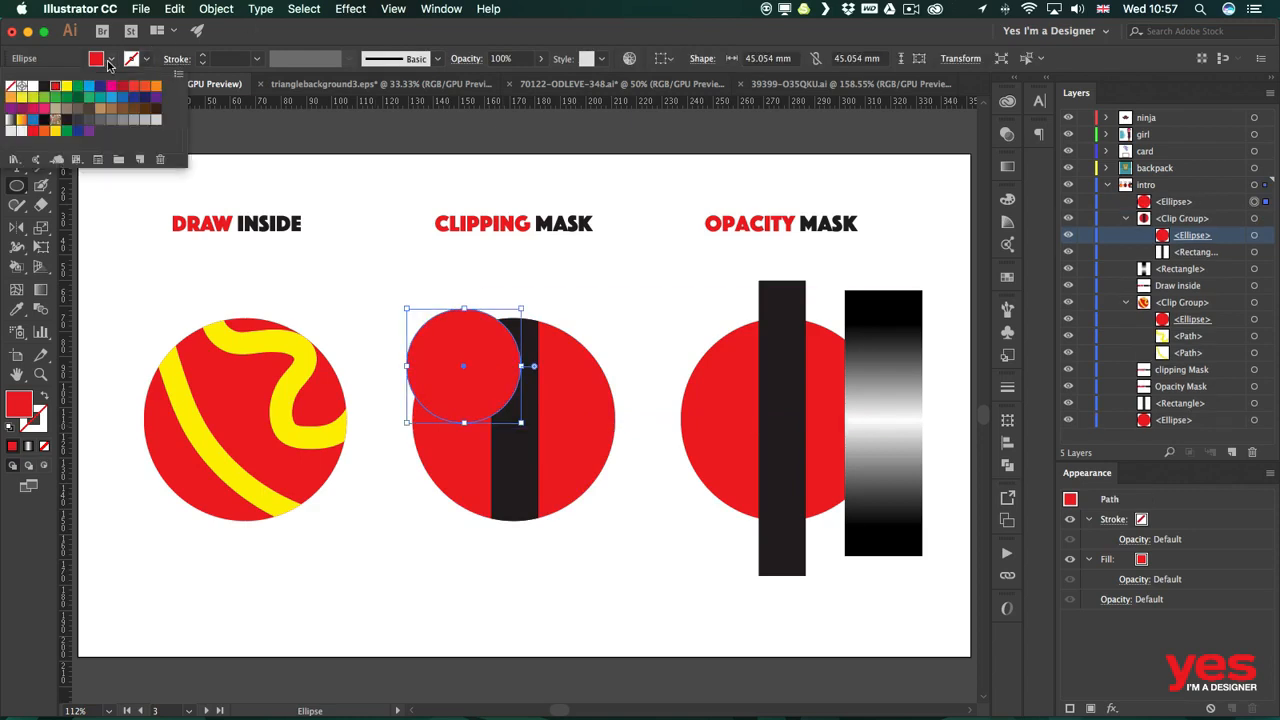
{"action": "left_click", "coordinate": [89, 87]}
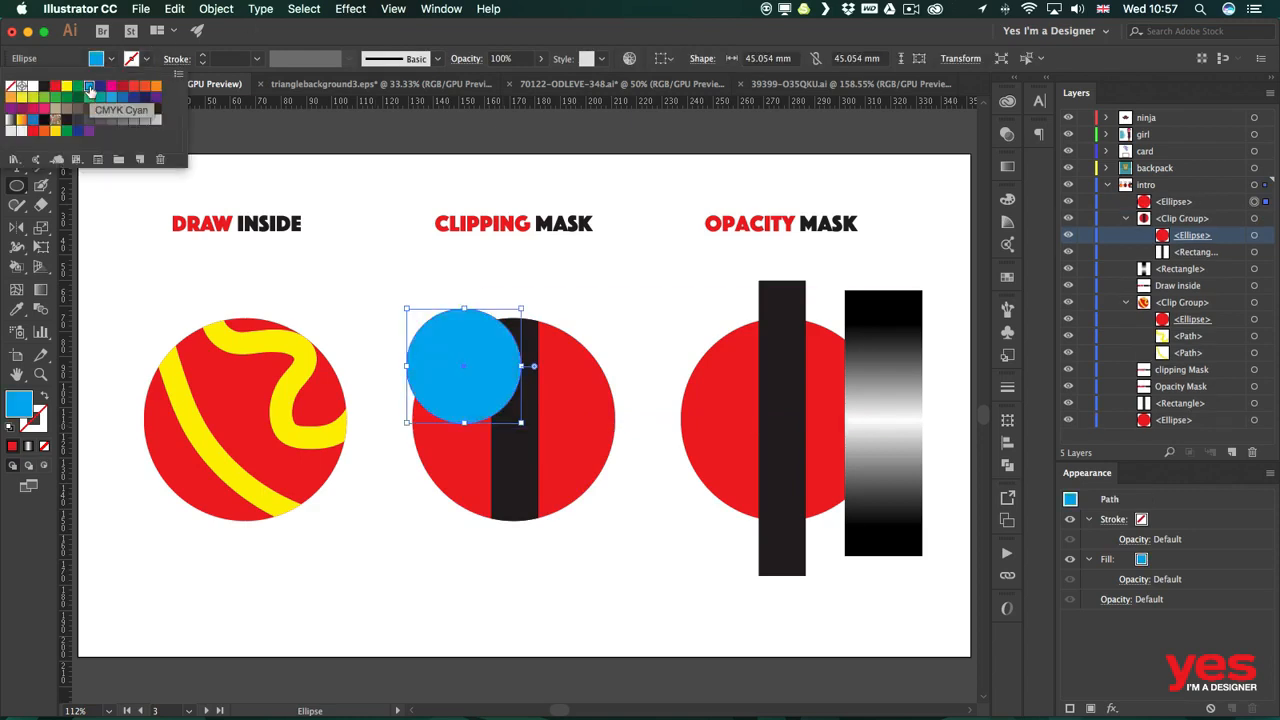
{"action": "left_click", "coordinate": [67, 87]}
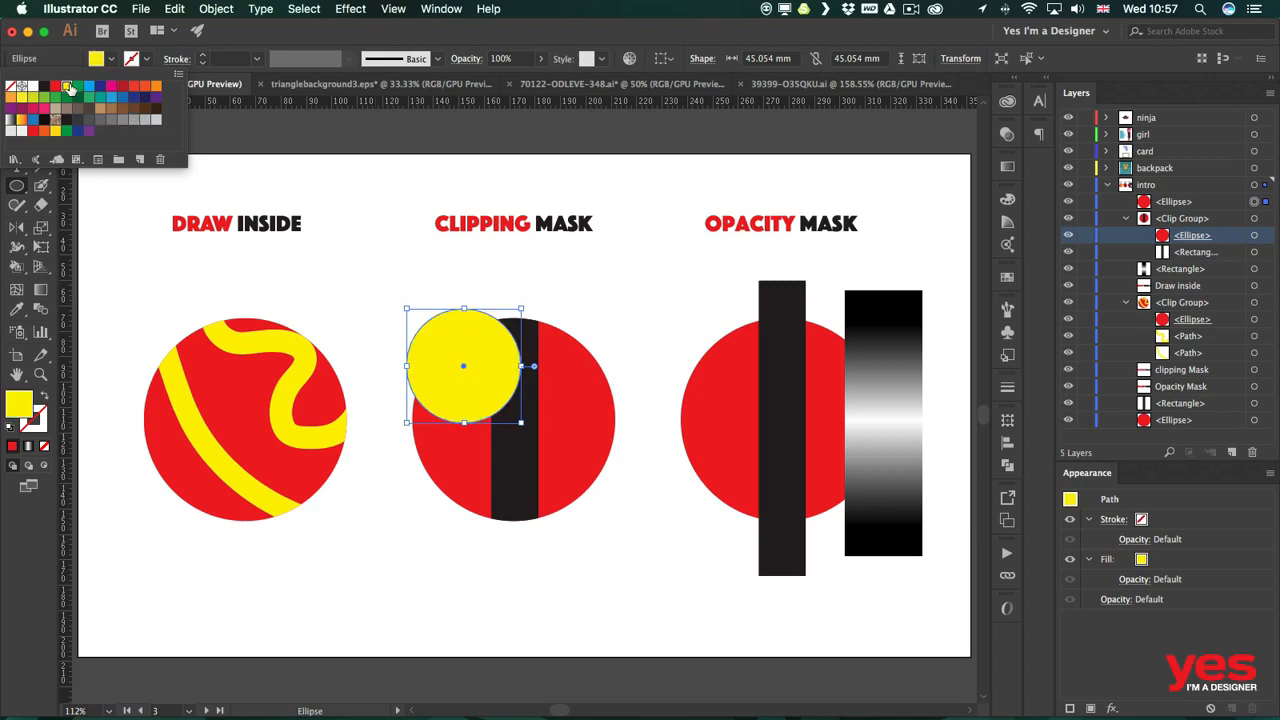
{"action": "key", "text": "Escape"}
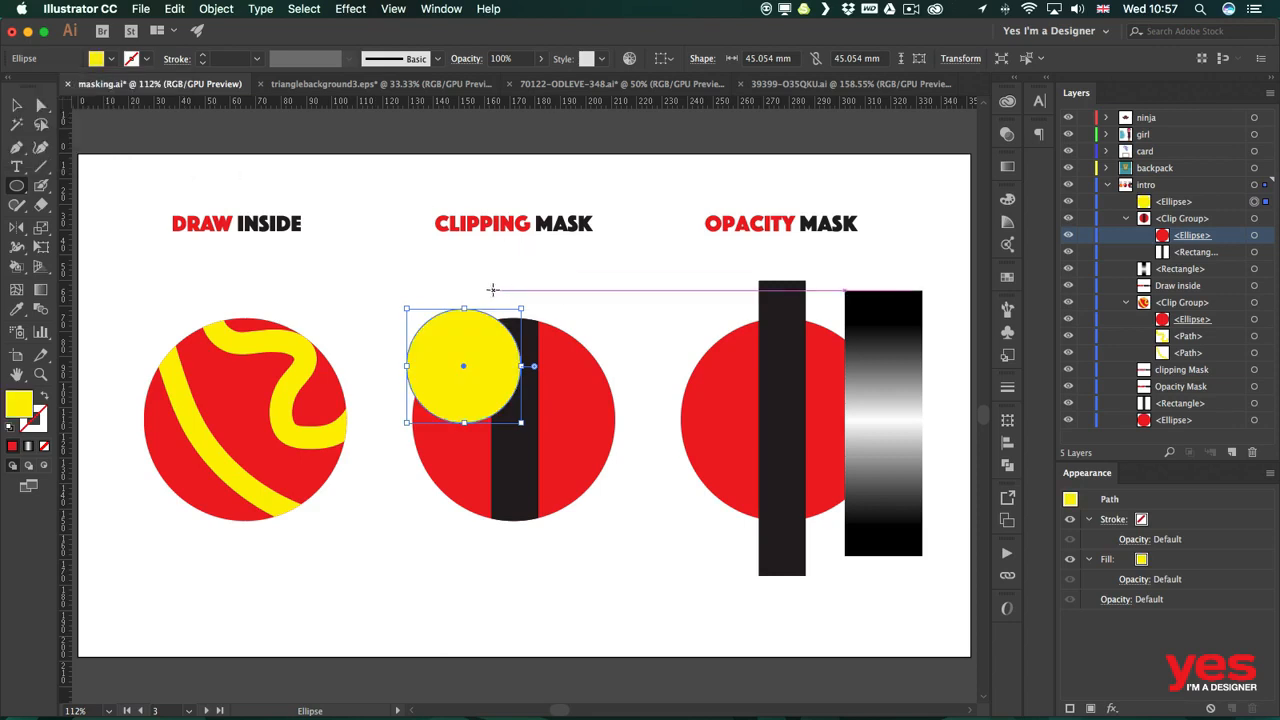
Move the yellow circle into the clip group in the Layers panel and position it at the top of the masked circle.
{"action": "key", "text": "v"}
{"action": "left_click", "coordinate": [549, 294]}
{"action": "left_click_drag", "start_coordinate": [445, 348], "coordinate": [596, 404]}
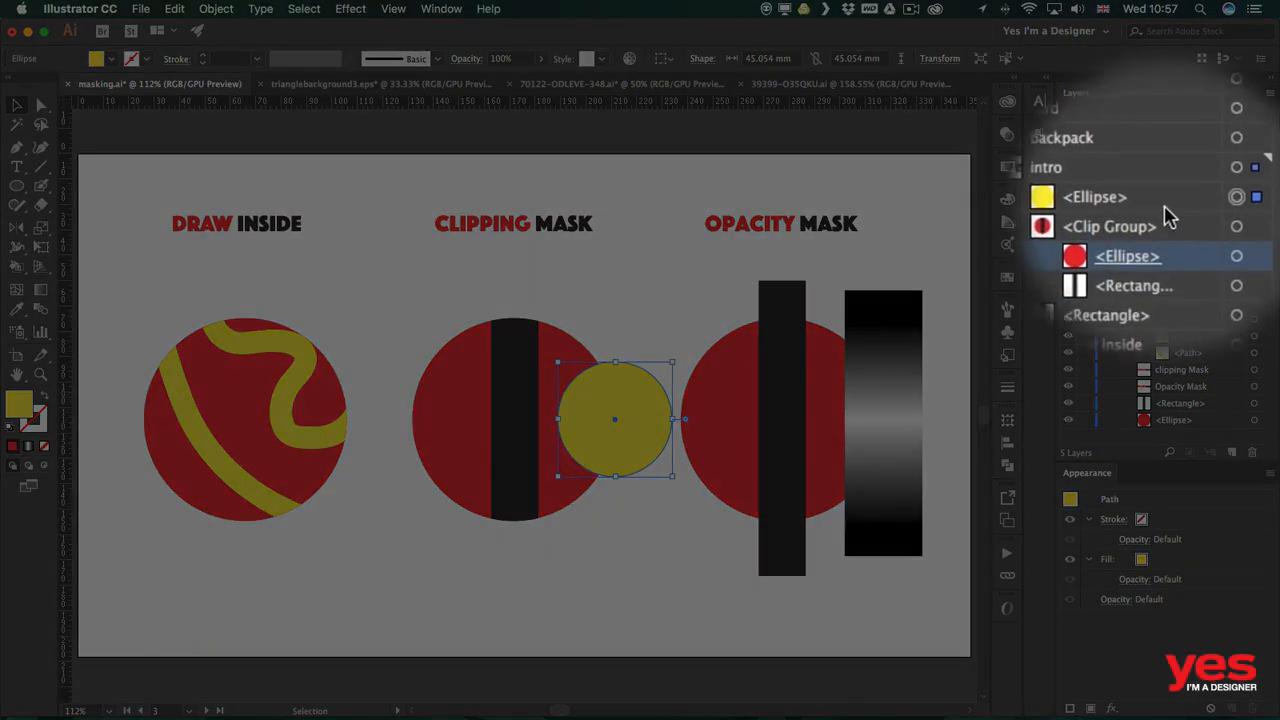
{"action": "left_click_drag", "start_coordinate": [1176, 210], "coordinate": [1219, 230]}
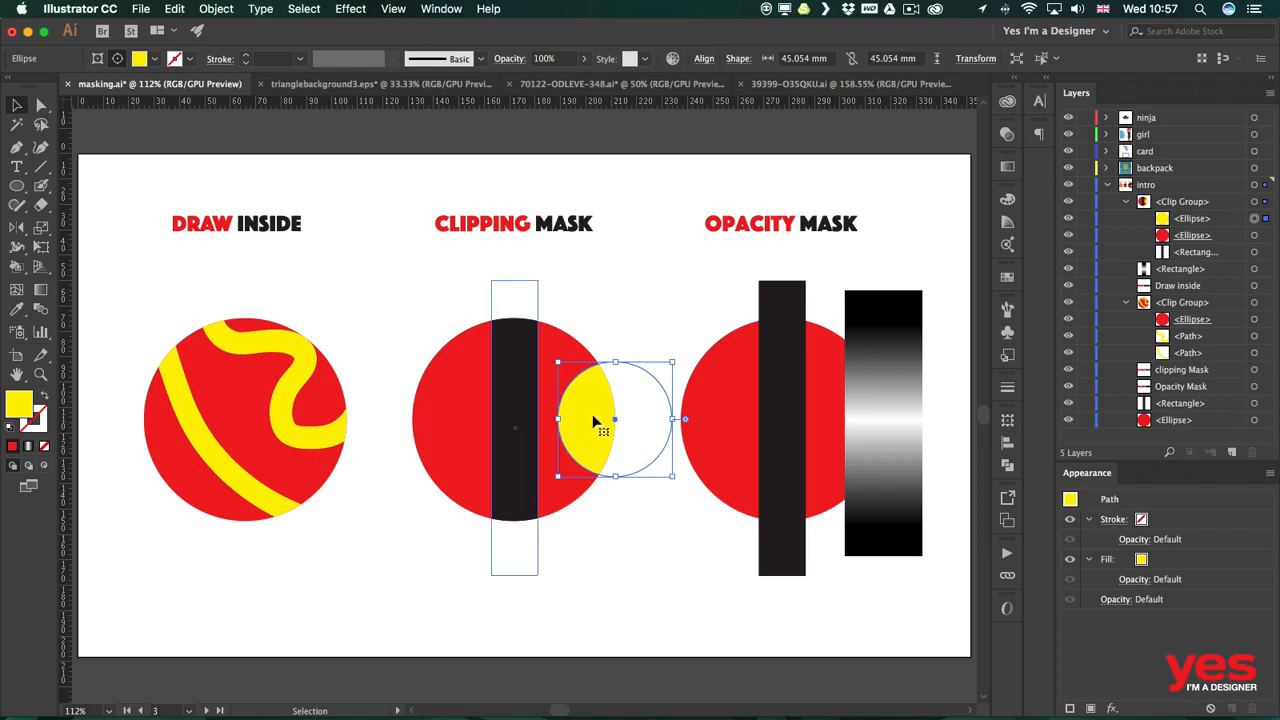
{"action": "left_click_drag", "start_coordinate": [592, 418], "coordinate": [490, 418]}
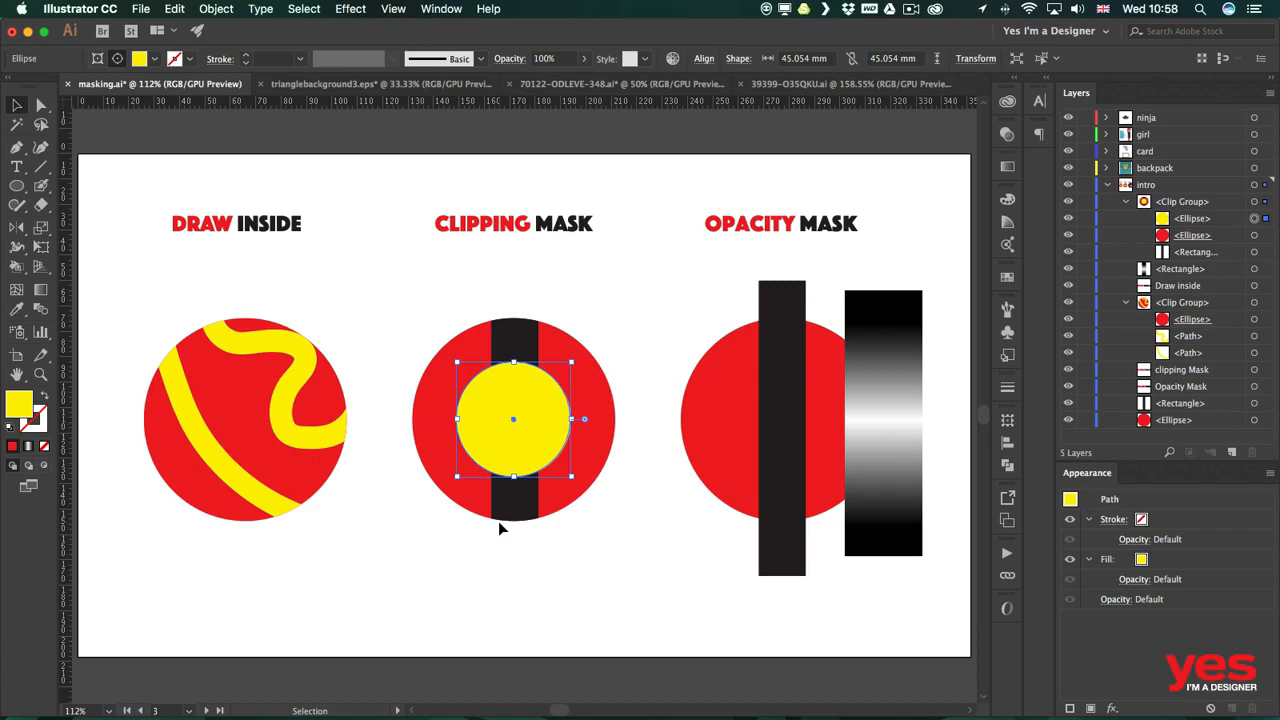
{"action": "left_click_drag", "start_coordinate": [502, 389], "coordinate": [502, 309]}
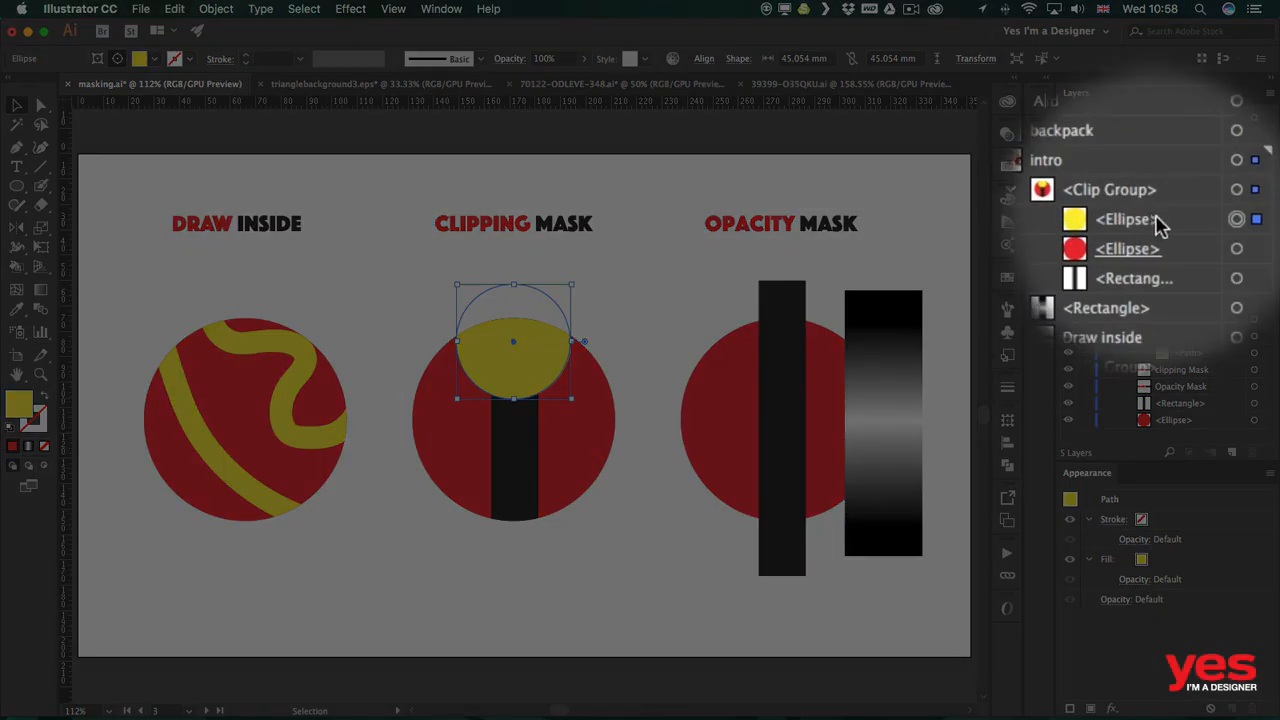
Restack the yellow ellipse inside the clip group so it sits beneath the black bar.
{"action": "left_click", "coordinate": [1178, 219]}
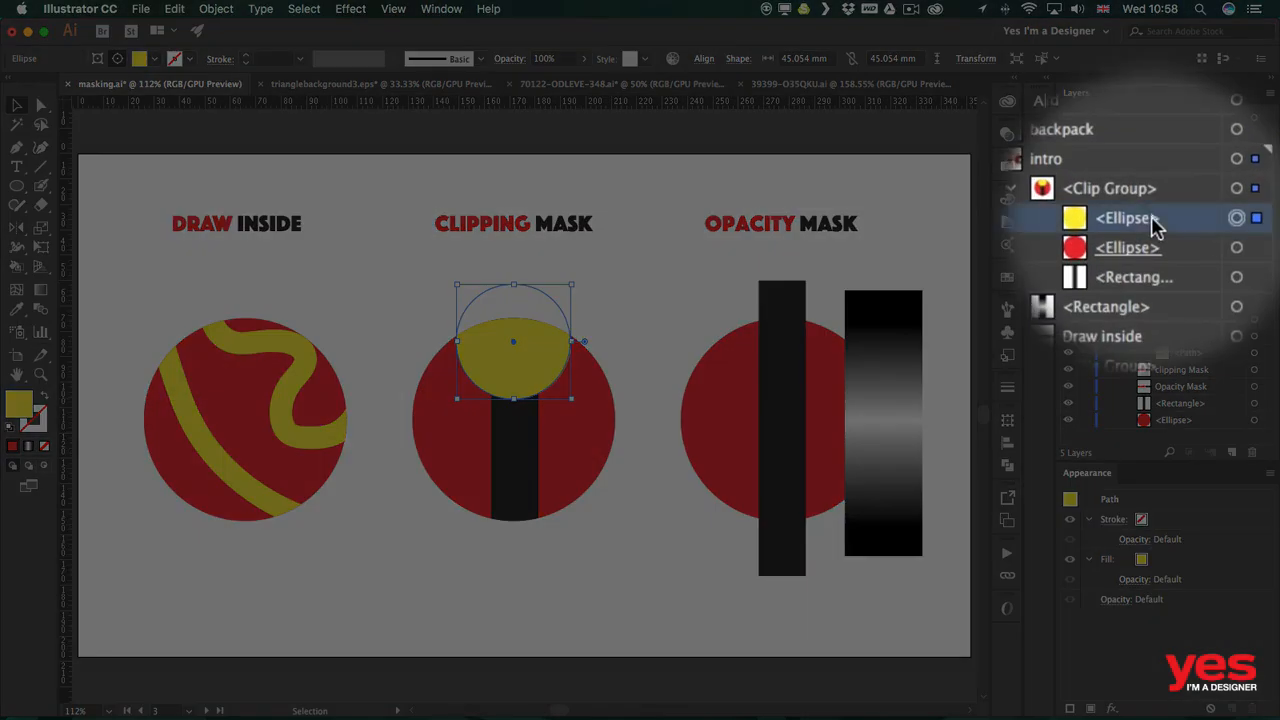
{"action": "left_click_drag", "start_coordinate": [1155, 225], "coordinate": [1210, 245]}
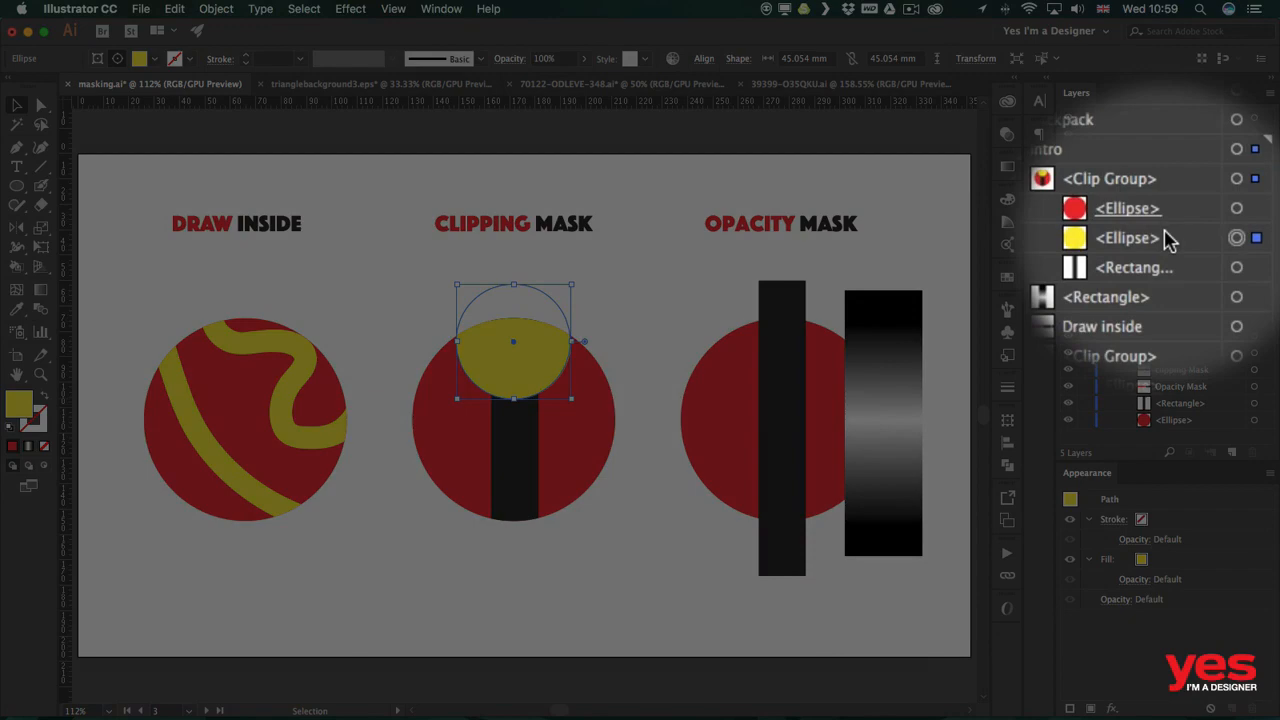
{"action": "left_click_drag", "start_coordinate": [1162, 242], "coordinate": [1208, 259]}
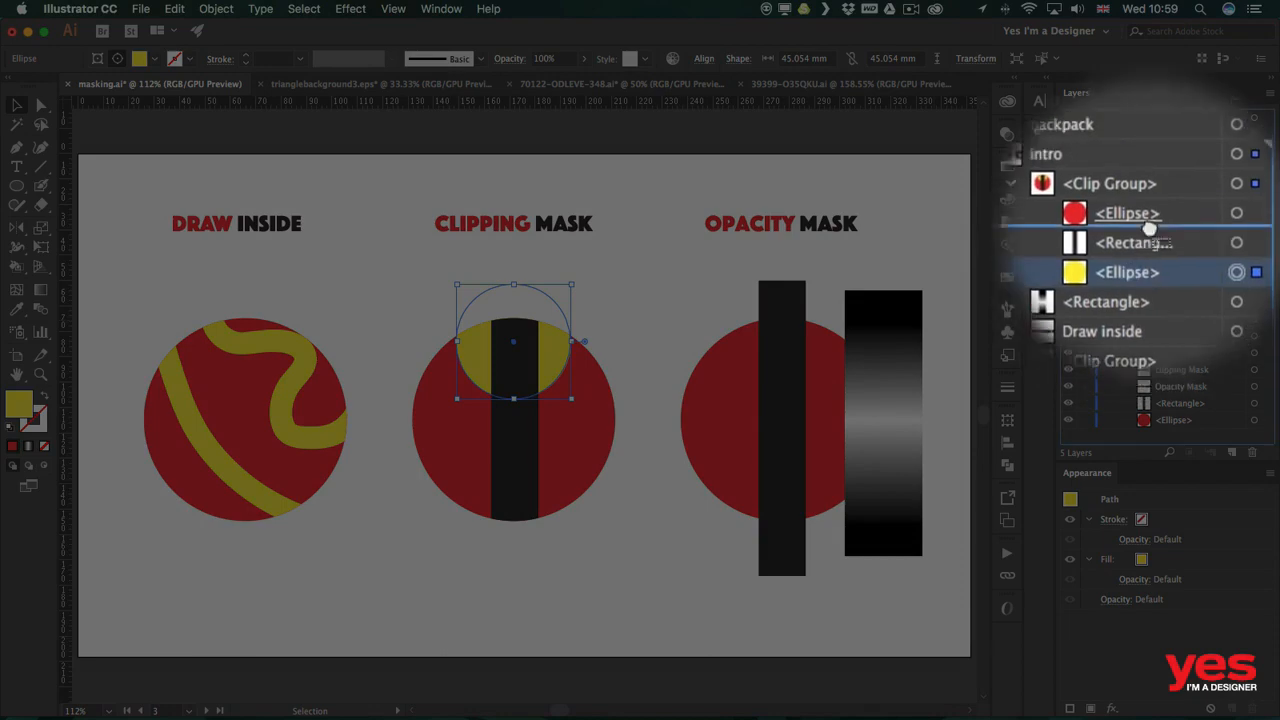
{"action": "left_click_drag", "start_coordinate": [1150, 228], "coordinate": [1195, 195]}
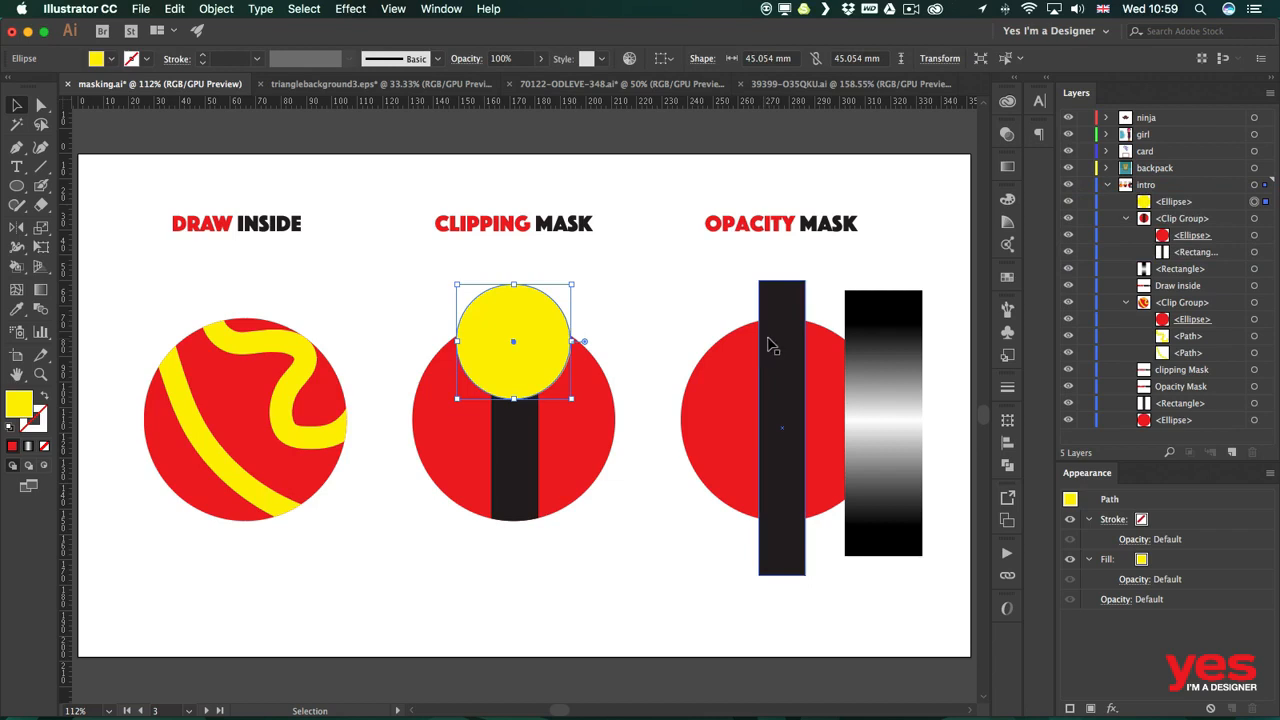
{"action": "left_click_drag", "start_coordinate": [1200, 205], "coordinate": [1198, 259]}
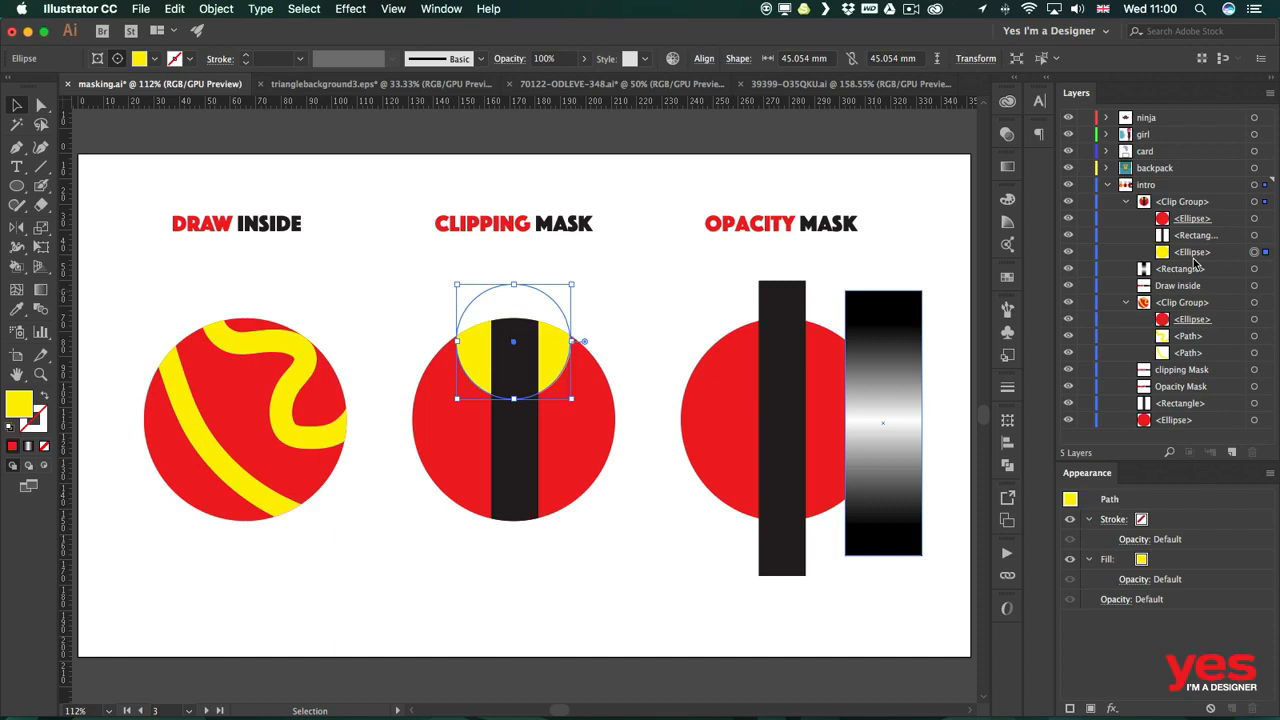
Select the bars in the opacity-mask example and move the gradient rectangle over the black bar.
{"action": "left_click", "coordinate": [703, 292]}
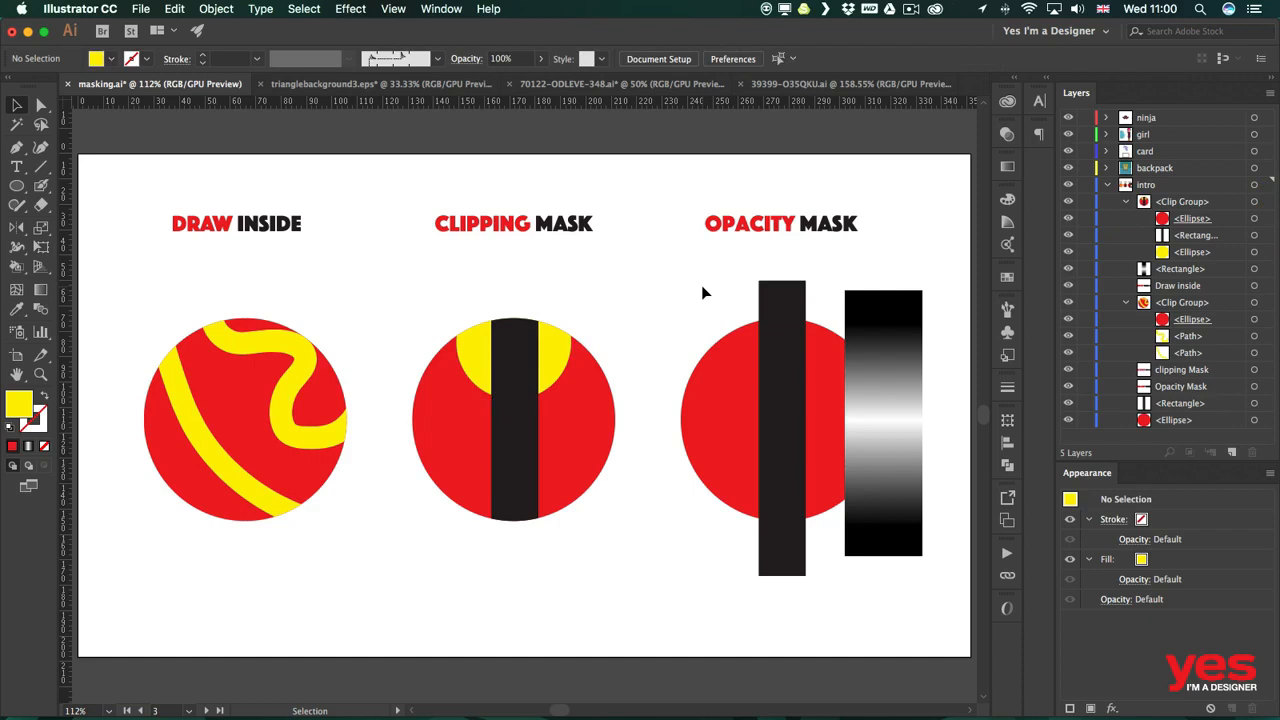
{"action": "left_click", "coordinate": [771, 315]}
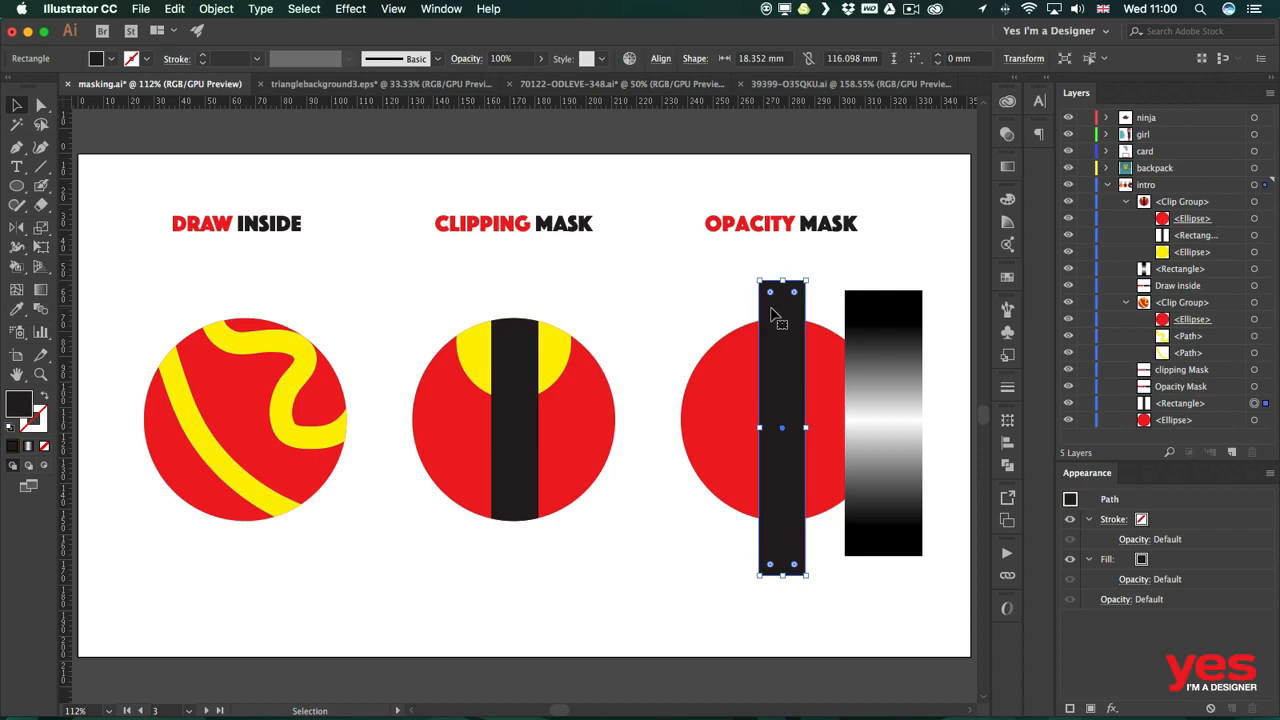
{"action": "left_click", "coordinate": [883, 320]}
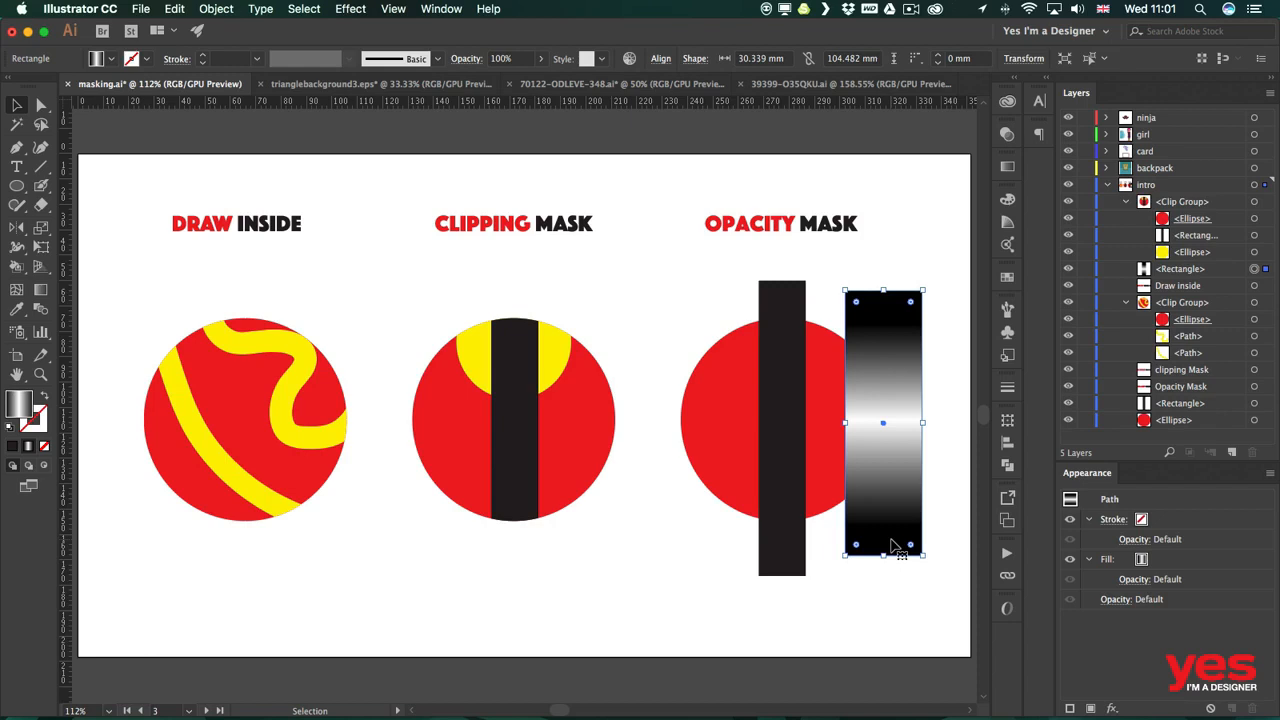
{"action": "left_click", "coordinate": [785, 305]}
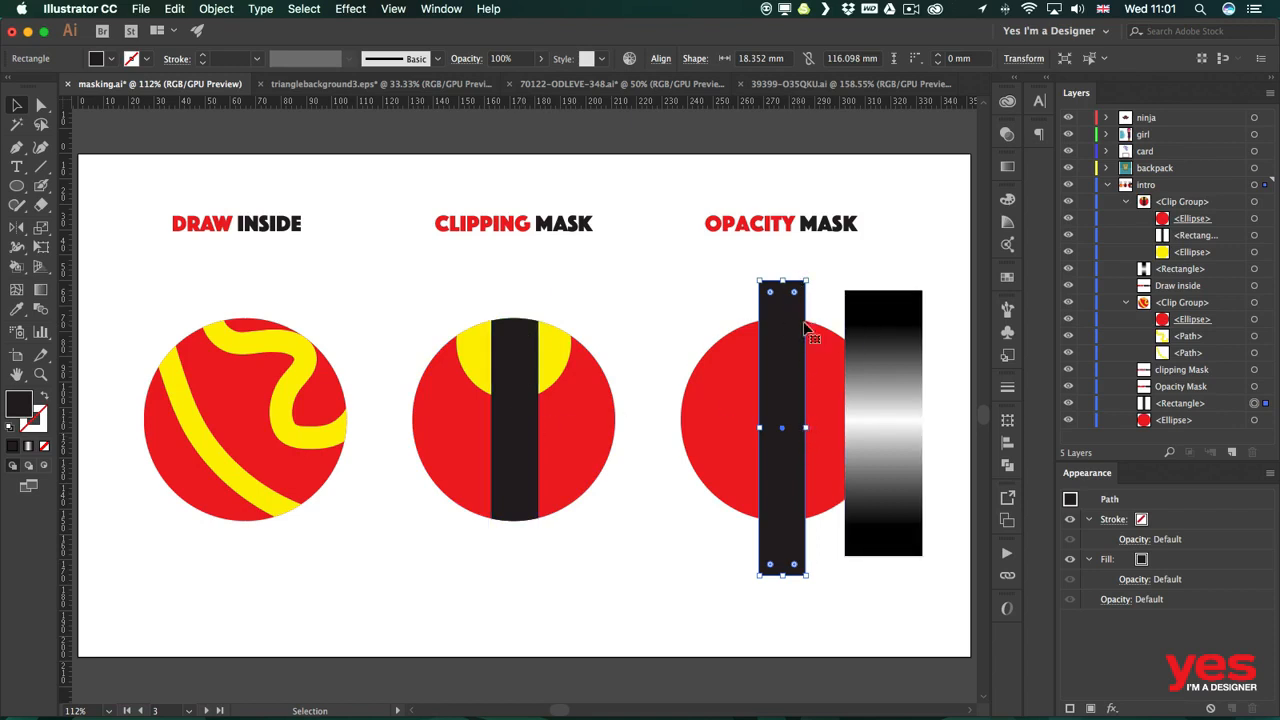
{"action": "left_click", "coordinate": [882, 333]}
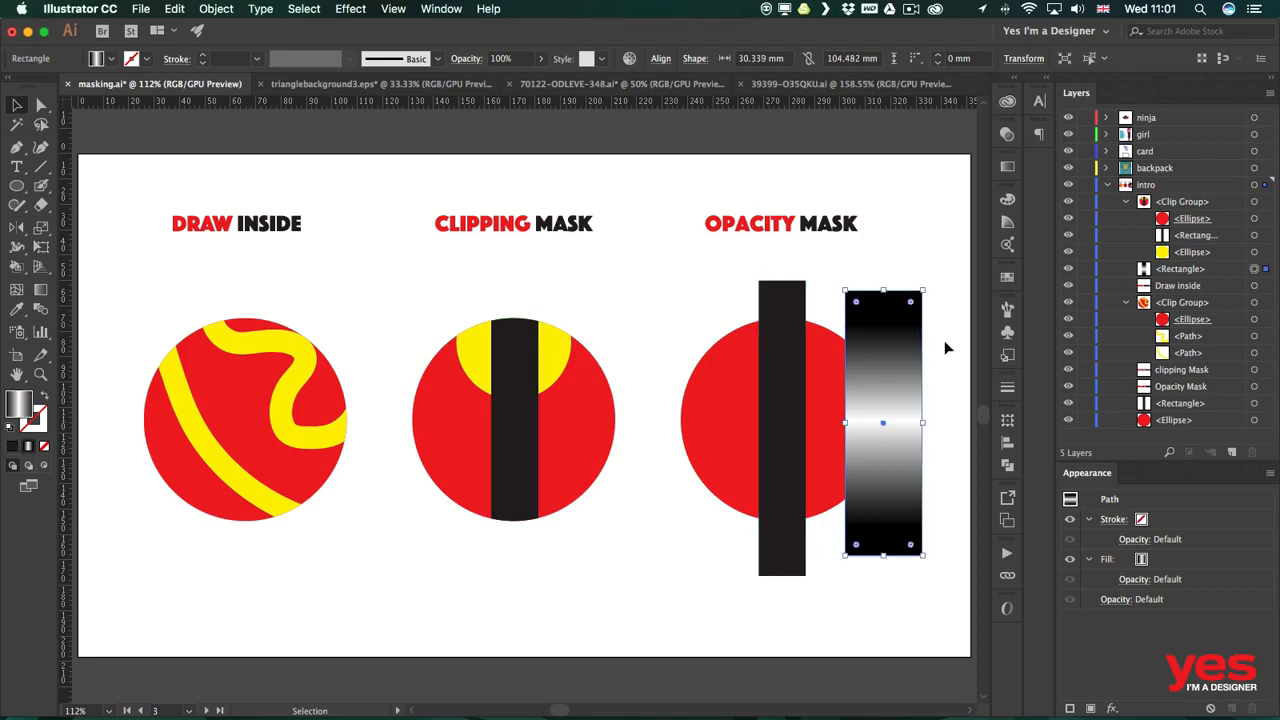
{"action": "left_click_drag", "start_coordinate": [894, 330], "coordinate": [788, 326]}
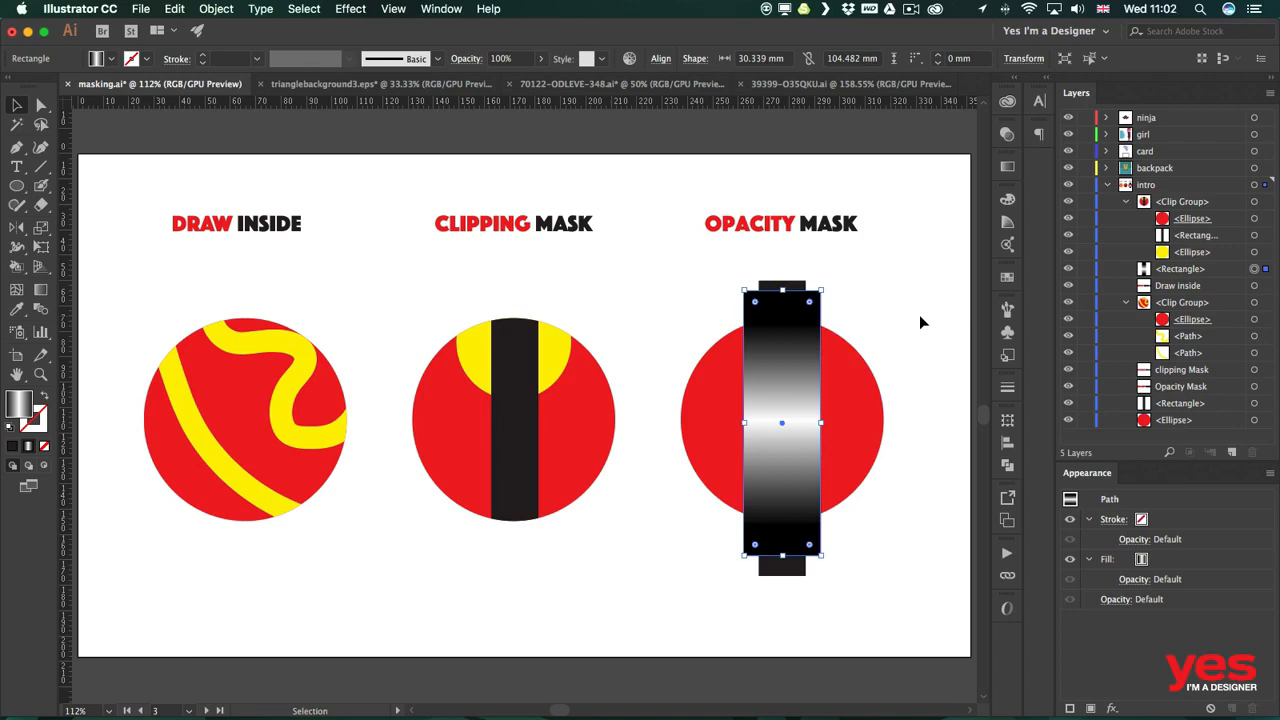
Select the gradient rectangle and black bar together and make an opacity mask from them in the Transparency panel.
{"action": "left_click", "coordinate": [797, 290], "text": "shift"}
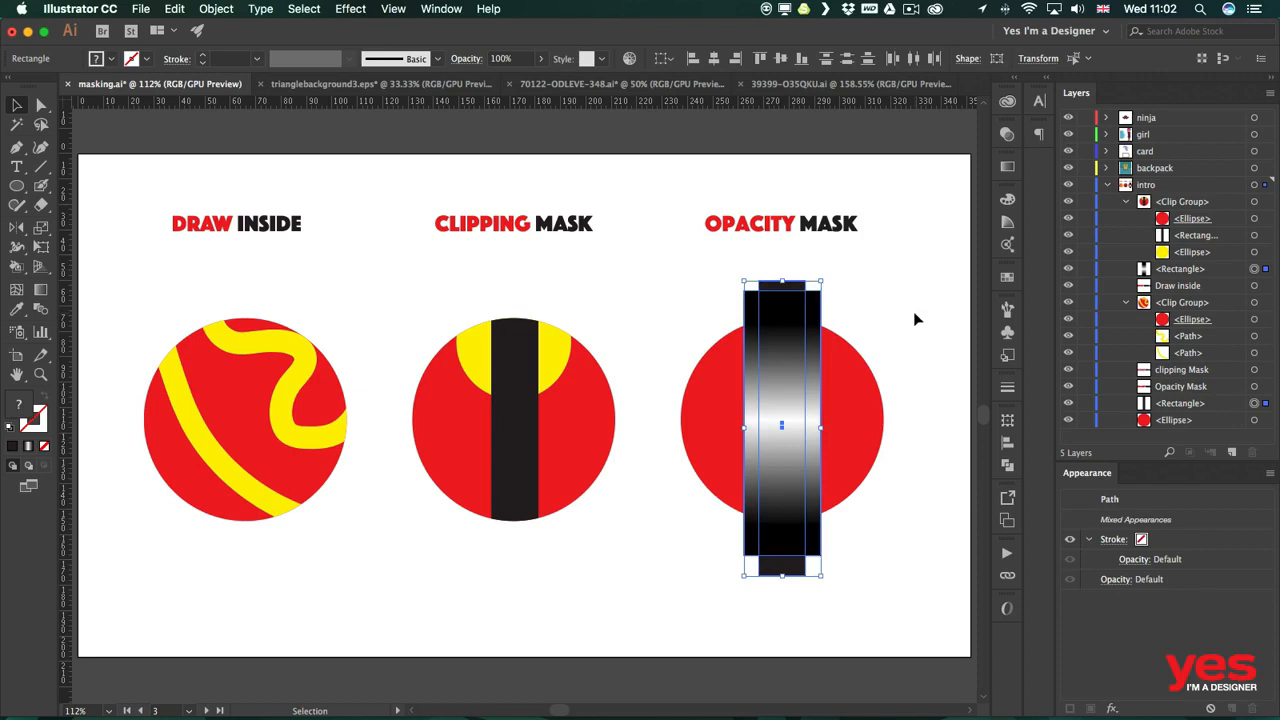
{"action": "left_click", "coordinate": [1008, 136]}
{"action": "left_click", "coordinate": [439, 8]}
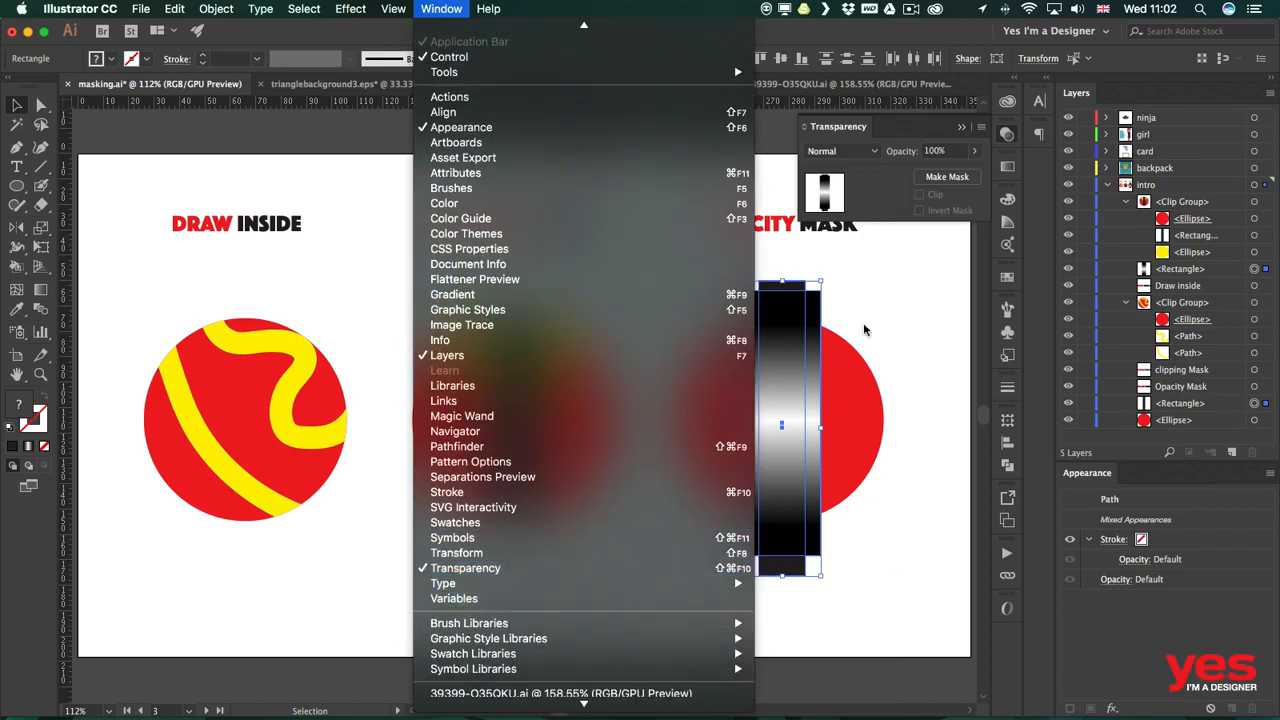
{"action": "left_click", "coordinate": [899, 207]}
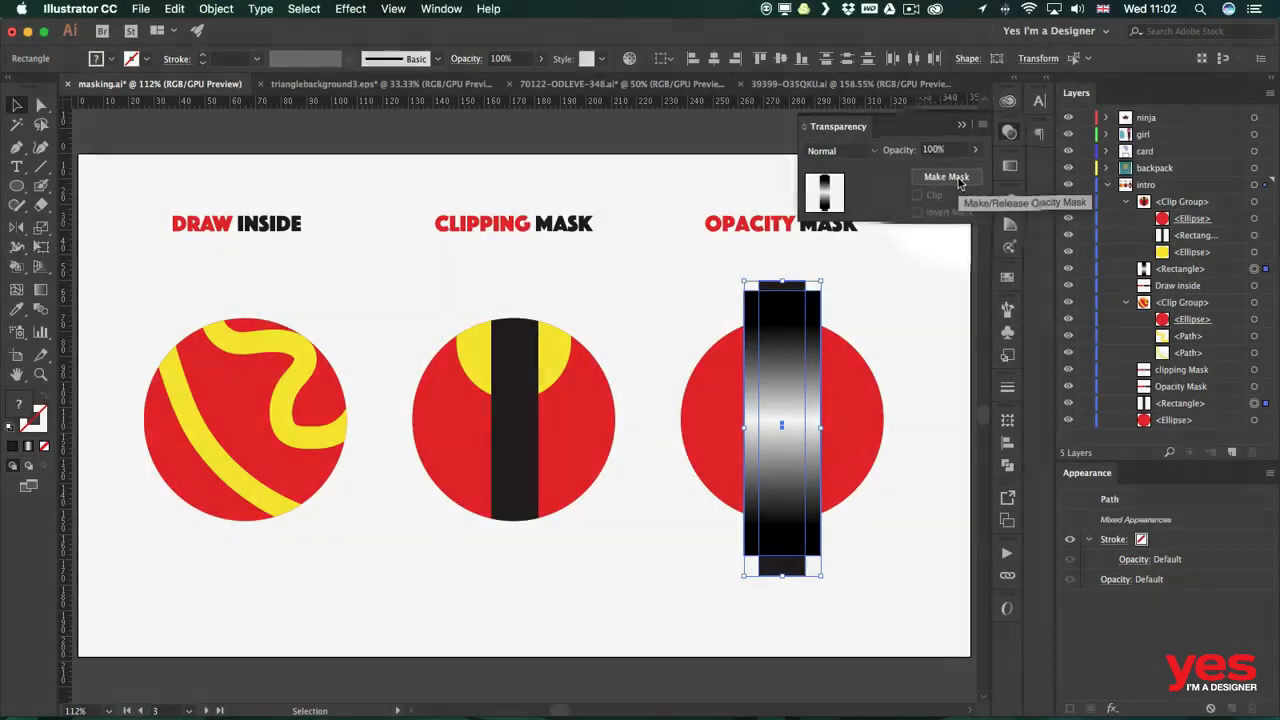
{"action": "left_click", "coordinate": [940, 182]}
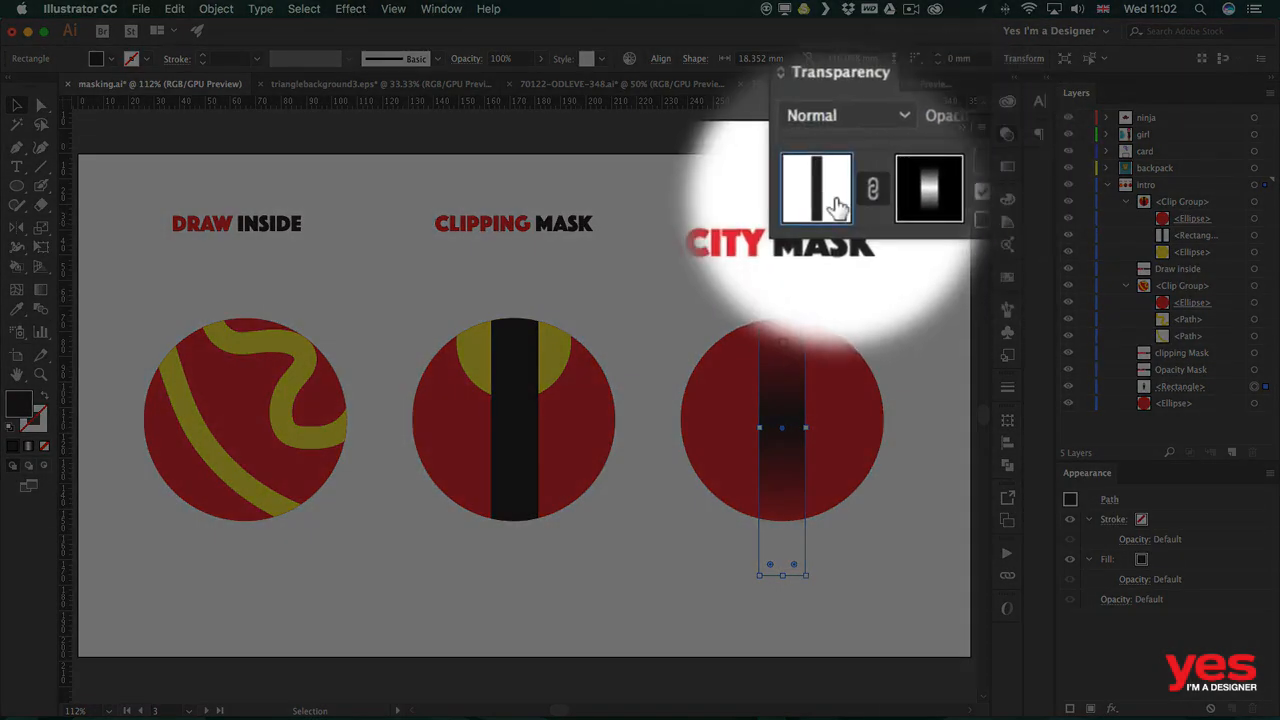
Edit the opacity mask, redraw its gradient with the Gradient tool, and return to editing the artwork.
{"action": "left_click", "coordinate": [890, 198]}
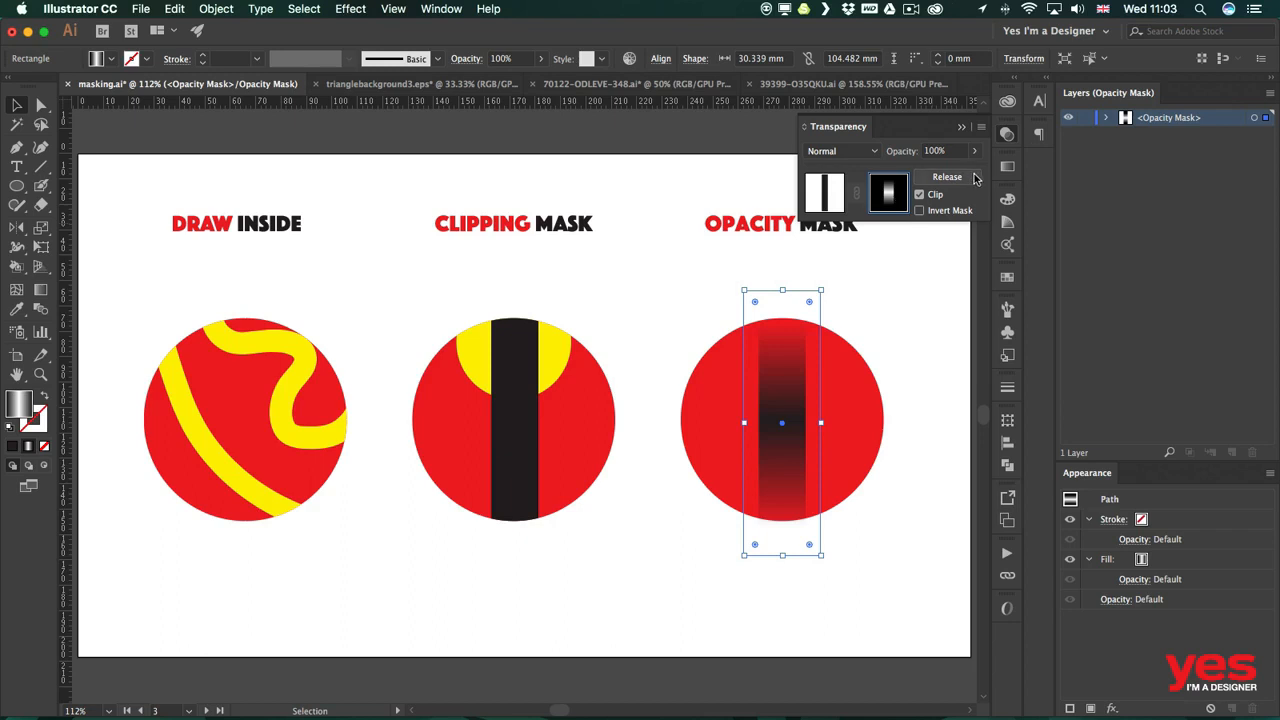
{"action": "left_click", "coordinate": [1106, 119]}
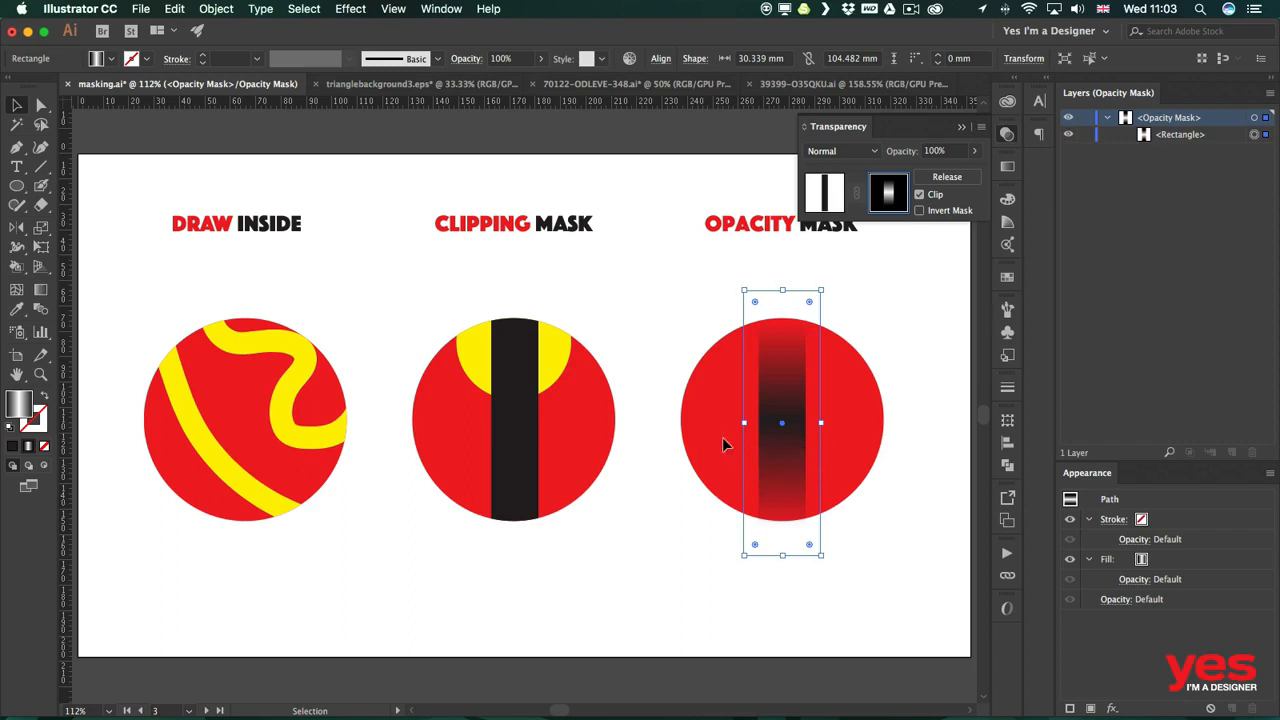
{"action": "key", "text": "g"}
{"action": "mouse_move", "coordinate": [787, 423]}
{"action": "left_mouse_down"}
{"action": "mouse_move", "coordinate": [789, 393]}
{"action": "mouse_move", "coordinate": [786, 438]}
{"action": "mouse_move", "coordinate": [787, 415]}
{"action": "mouse_move", "coordinate": [823, 403]}
{"action": "left_mouse_up"}
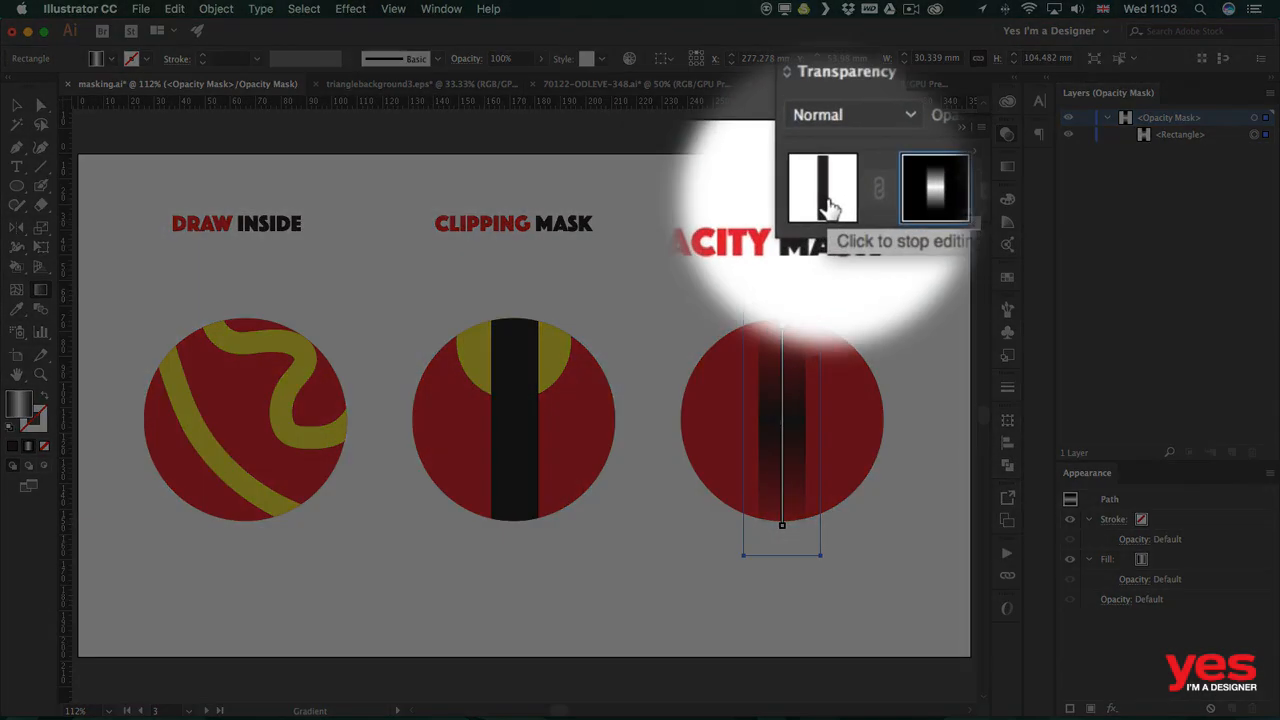
{"action": "left_click", "coordinate": [829, 206]}
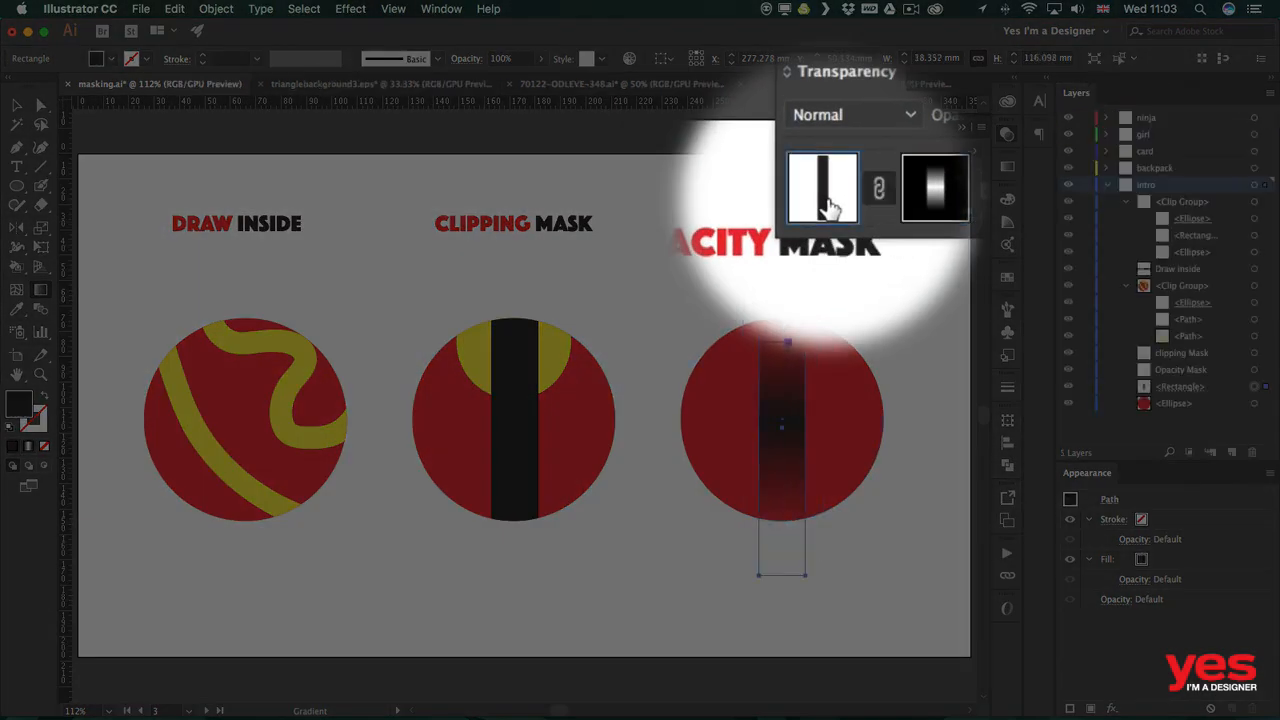
Widen the masked bar to about 33 mm, fill it with yellow, and deselect.
{"action": "key", "text": "v"}
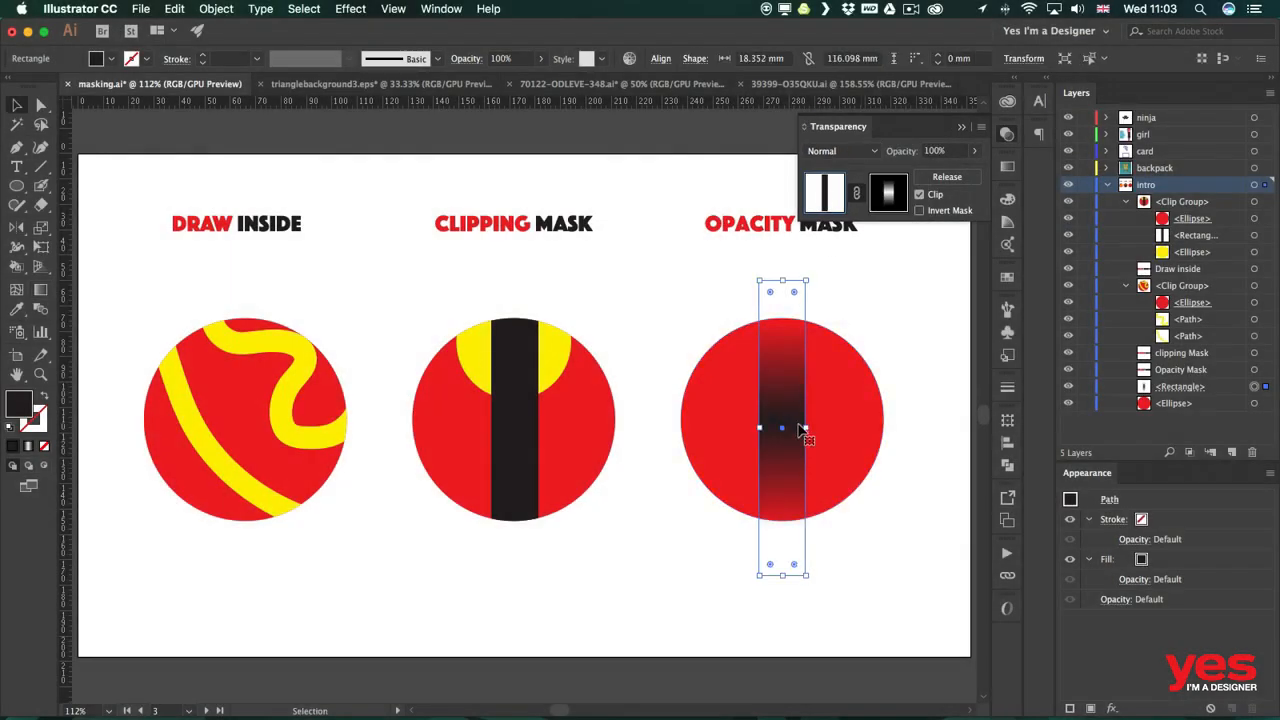
{"action": "left_click_drag", "start_coordinate": [806, 428], "coordinate": [740, 427]}
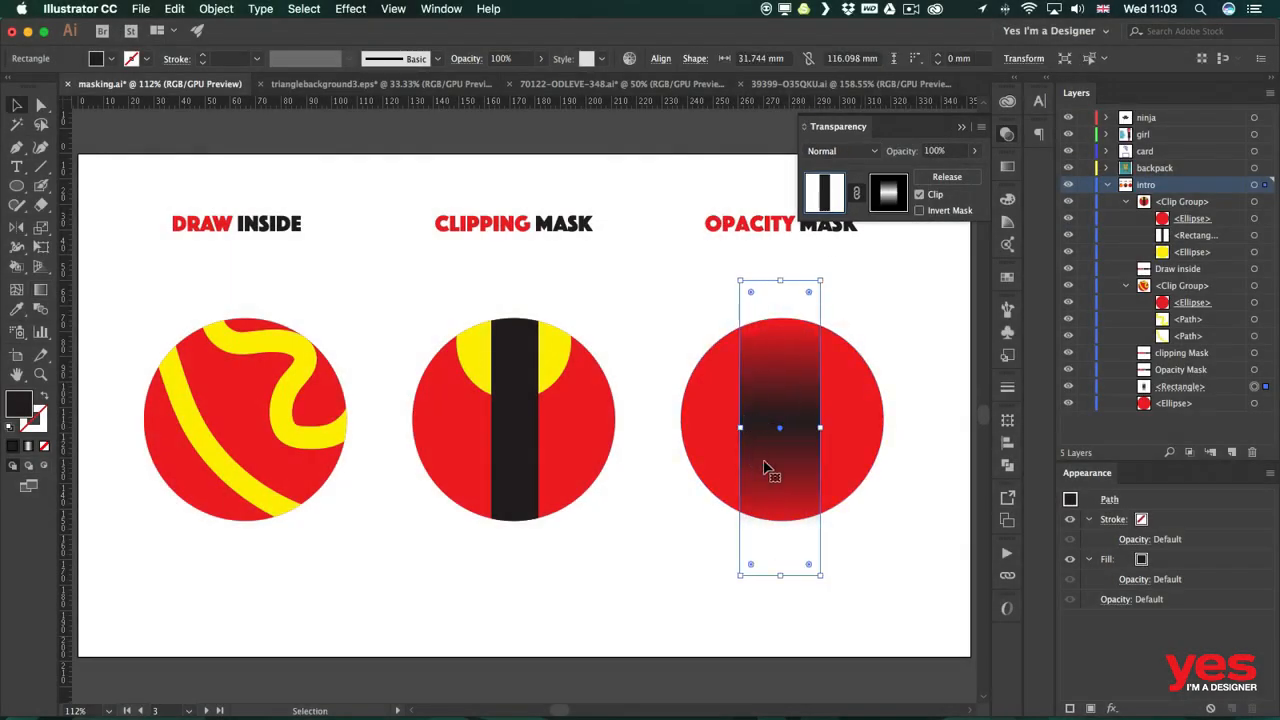
{"action": "left_click", "coordinate": [111, 59]}
{"action": "left_click", "coordinate": [66, 86]}
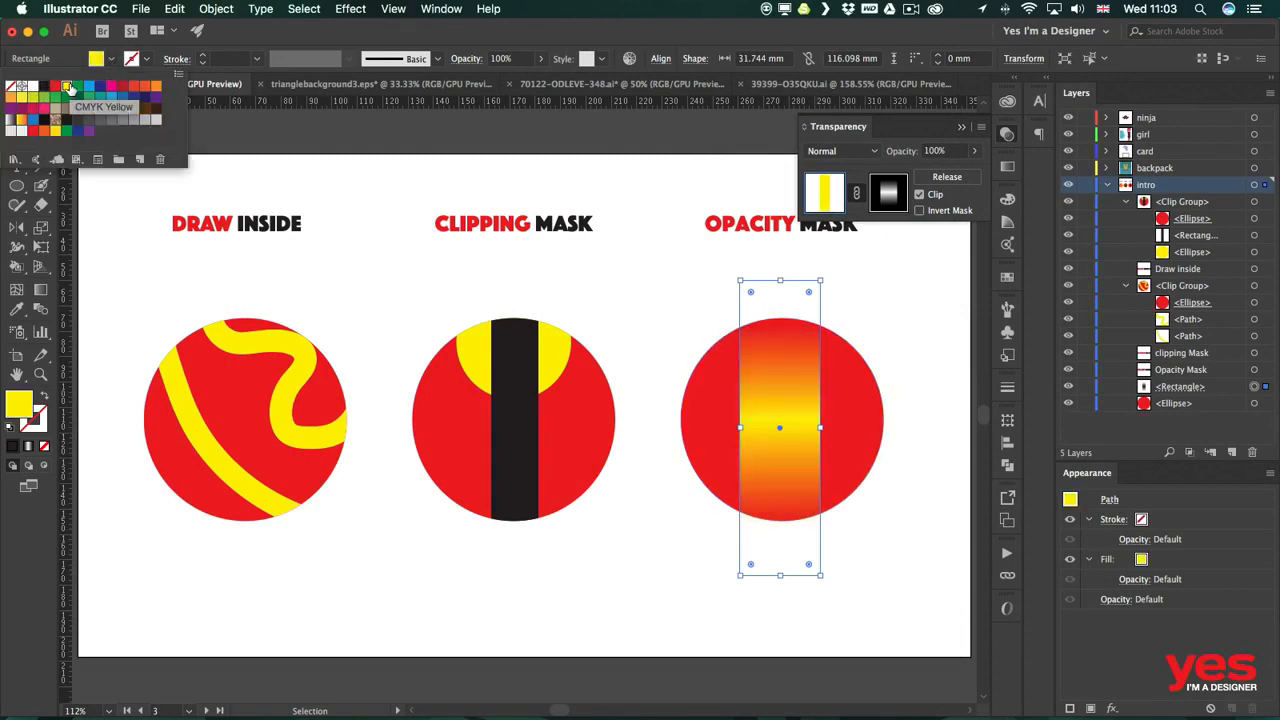
{"action": "left_click", "coordinate": [821, 428]}
{"action": "mouse_move", "coordinate": [823, 427]}
{"action": "left_mouse_down"}
{"action": "mouse_move", "coordinate": [840, 430]}
{"action": "mouse_move", "coordinate": [823, 428]}
{"action": "left_mouse_up"}
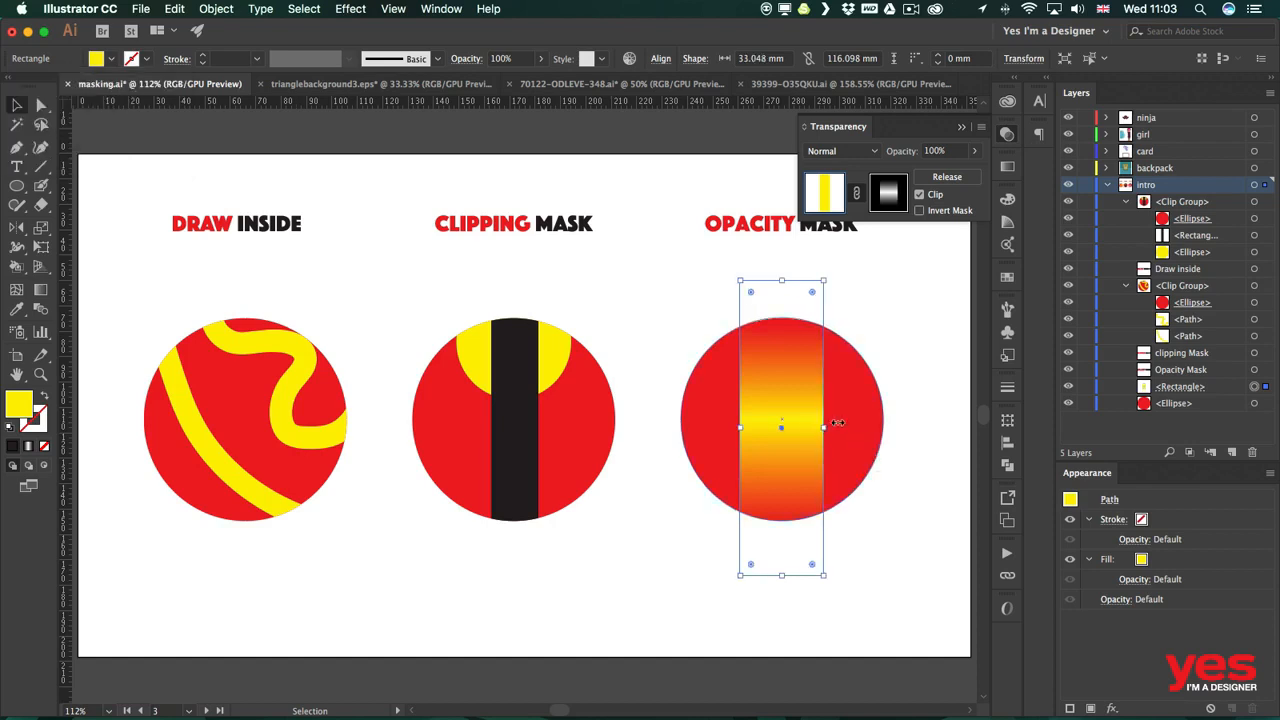
{"action": "left_click", "coordinate": [924, 330]}
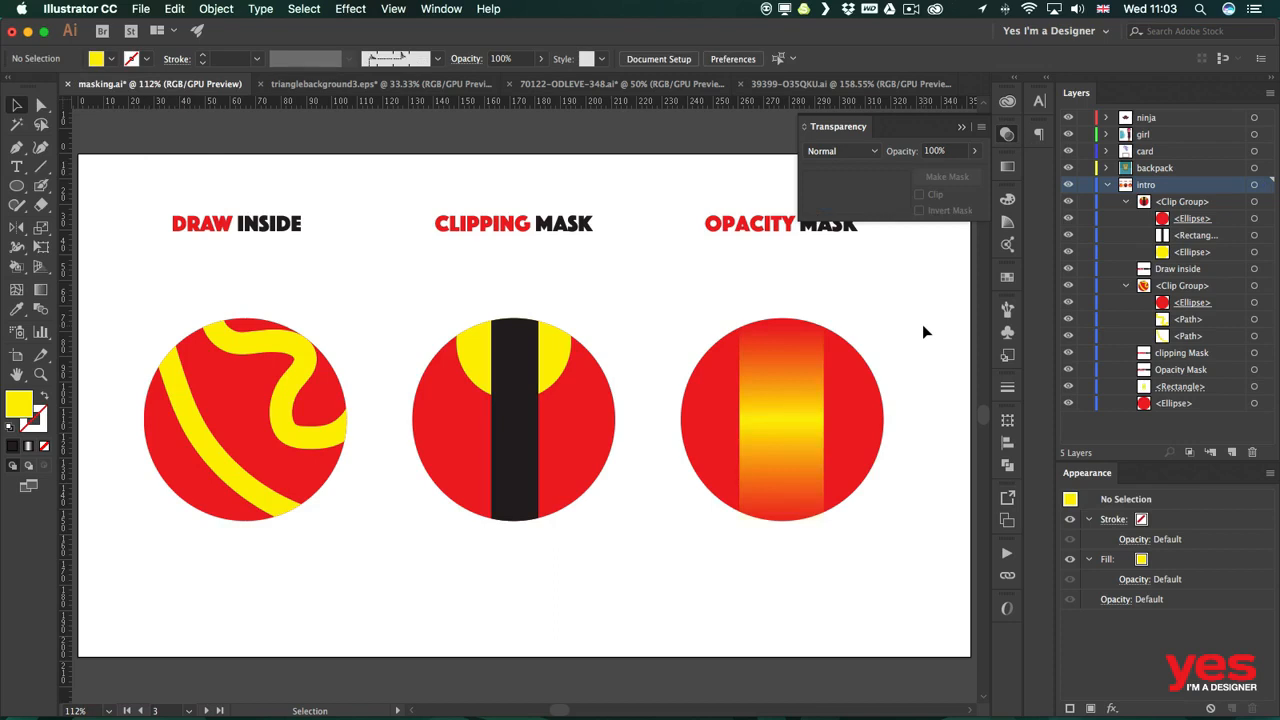
{"action": "left_click", "coordinate": [922, 324]}
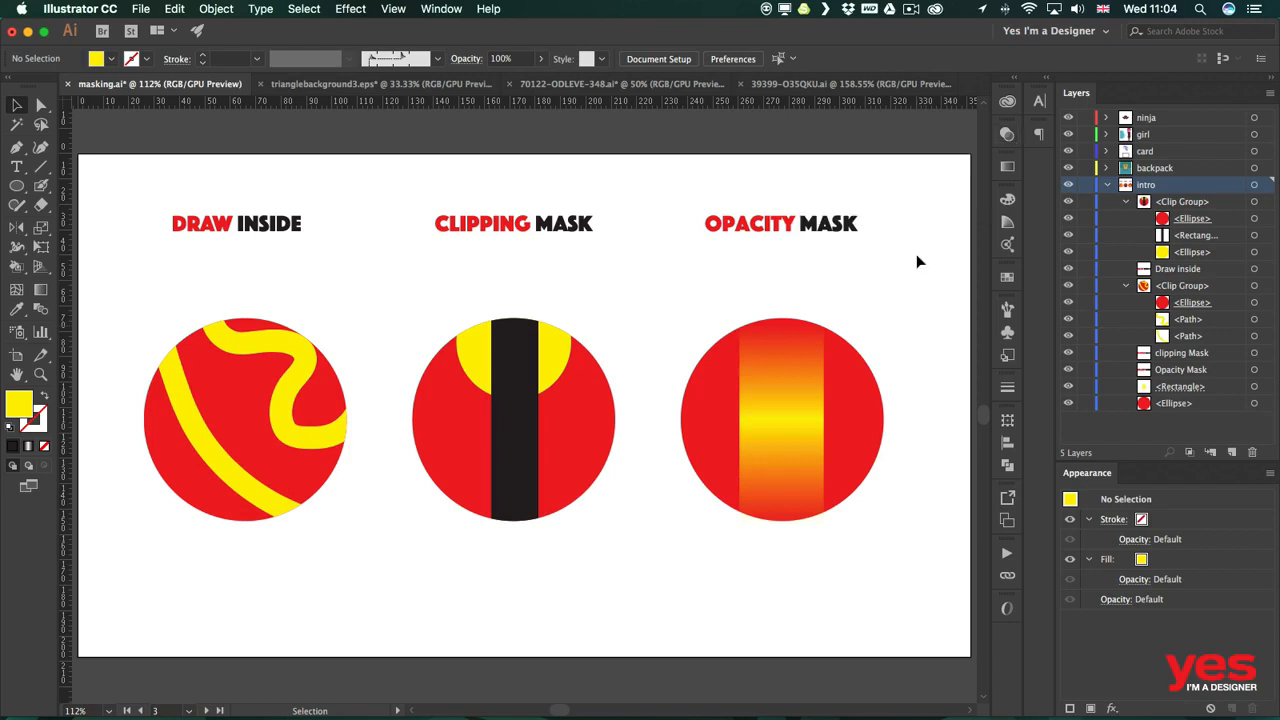